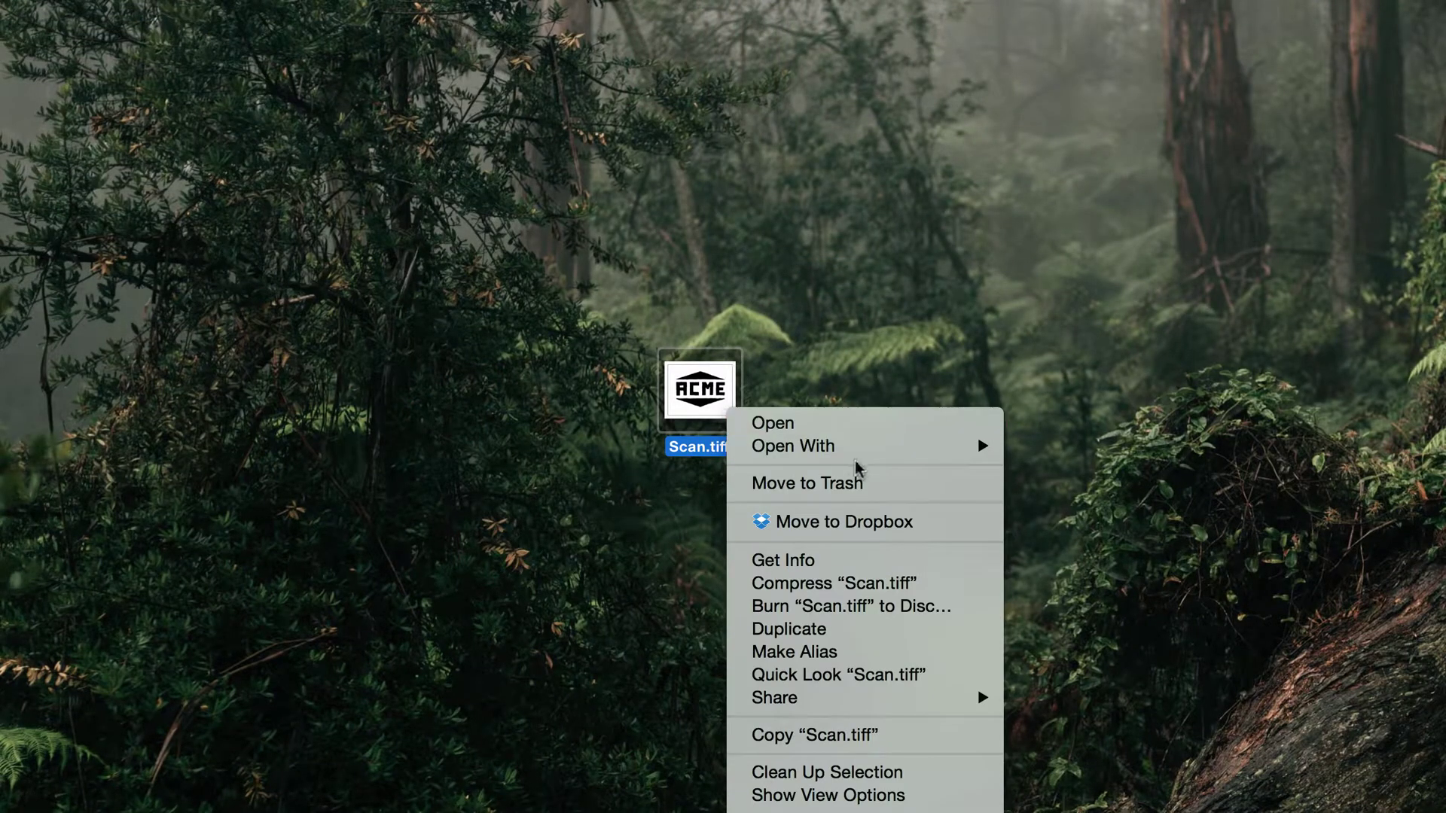
Open the desktop file Scan.tiff with Adobe Illustrator CC 2017 using Open With.
{"action": "mouse_move", "coordinate": [917, 462]}
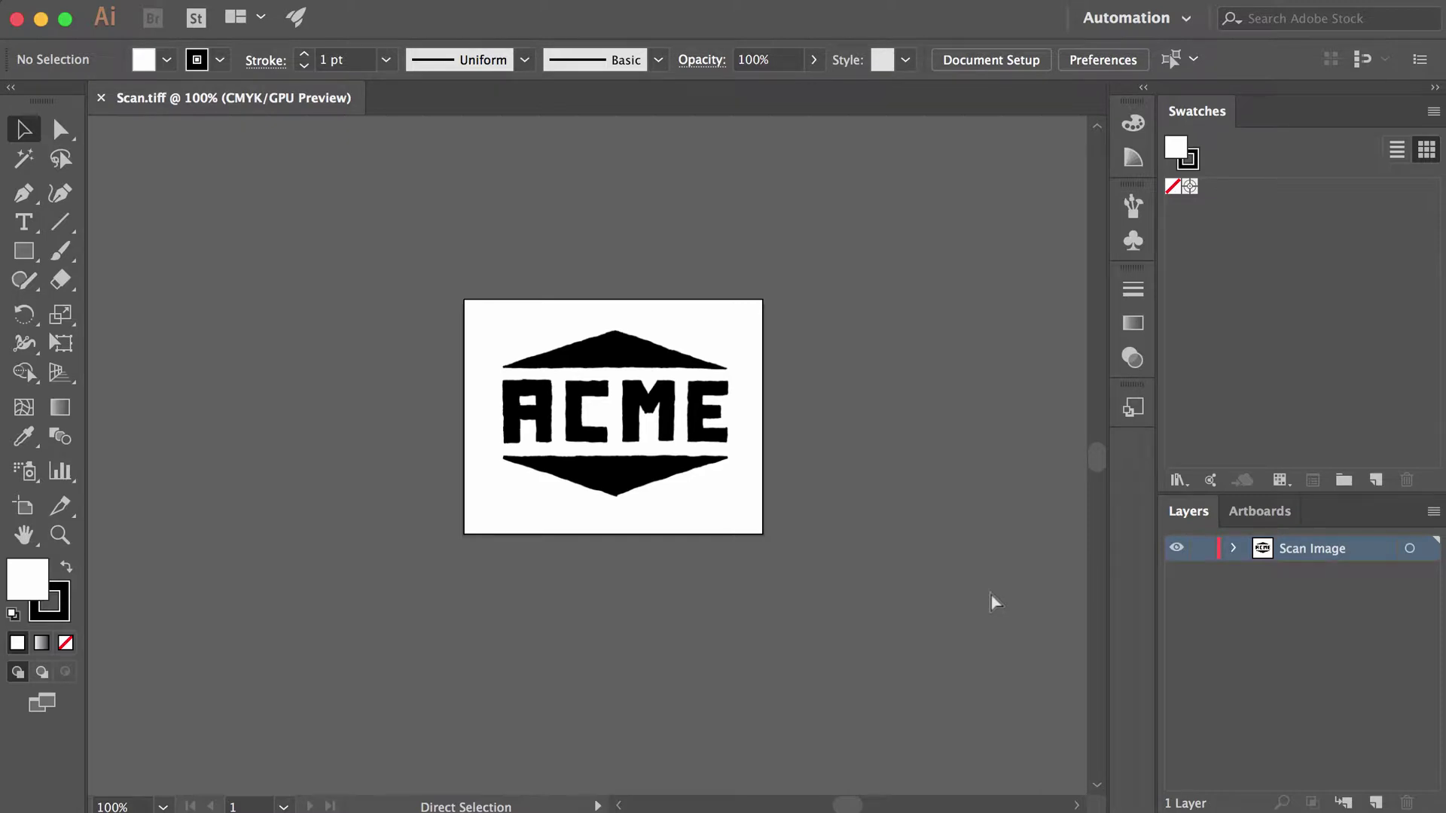
Zoom the ACME scan to 300%, centre the logo, then select and deselect the image.
{"action": "key", "text": "super+equal"}
{"action": "key", "text": "super+equal"}
{"action": "key", "text": "super+equal"}
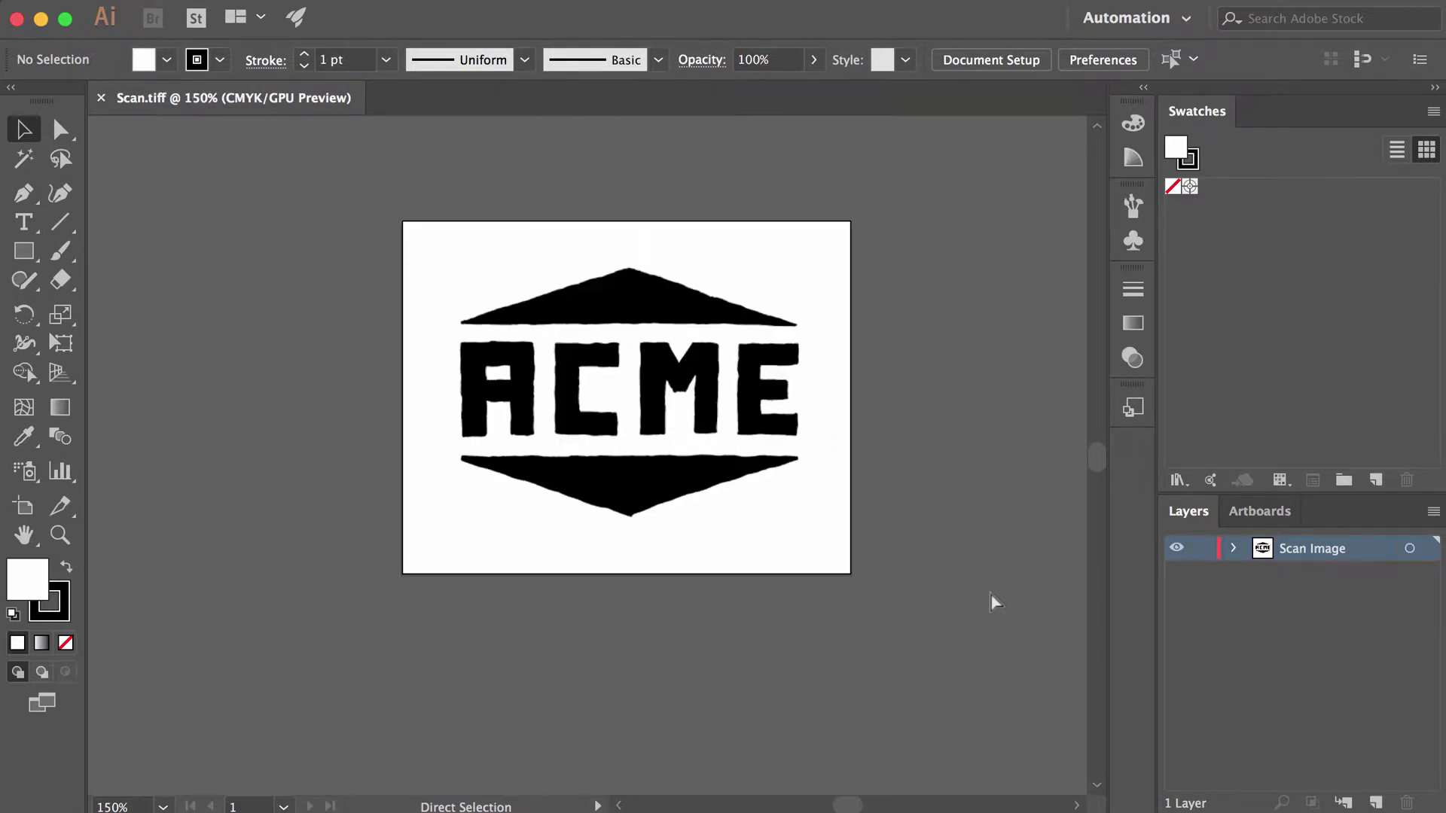
{"action": "scroll", "coordinate": [998, 605], "scroll_direction": "up", "scroll_amount": 3}
{"action": "scroll", "coordinate": [998, 605], "scroll_direction": "right", "scroll_amount": 2}
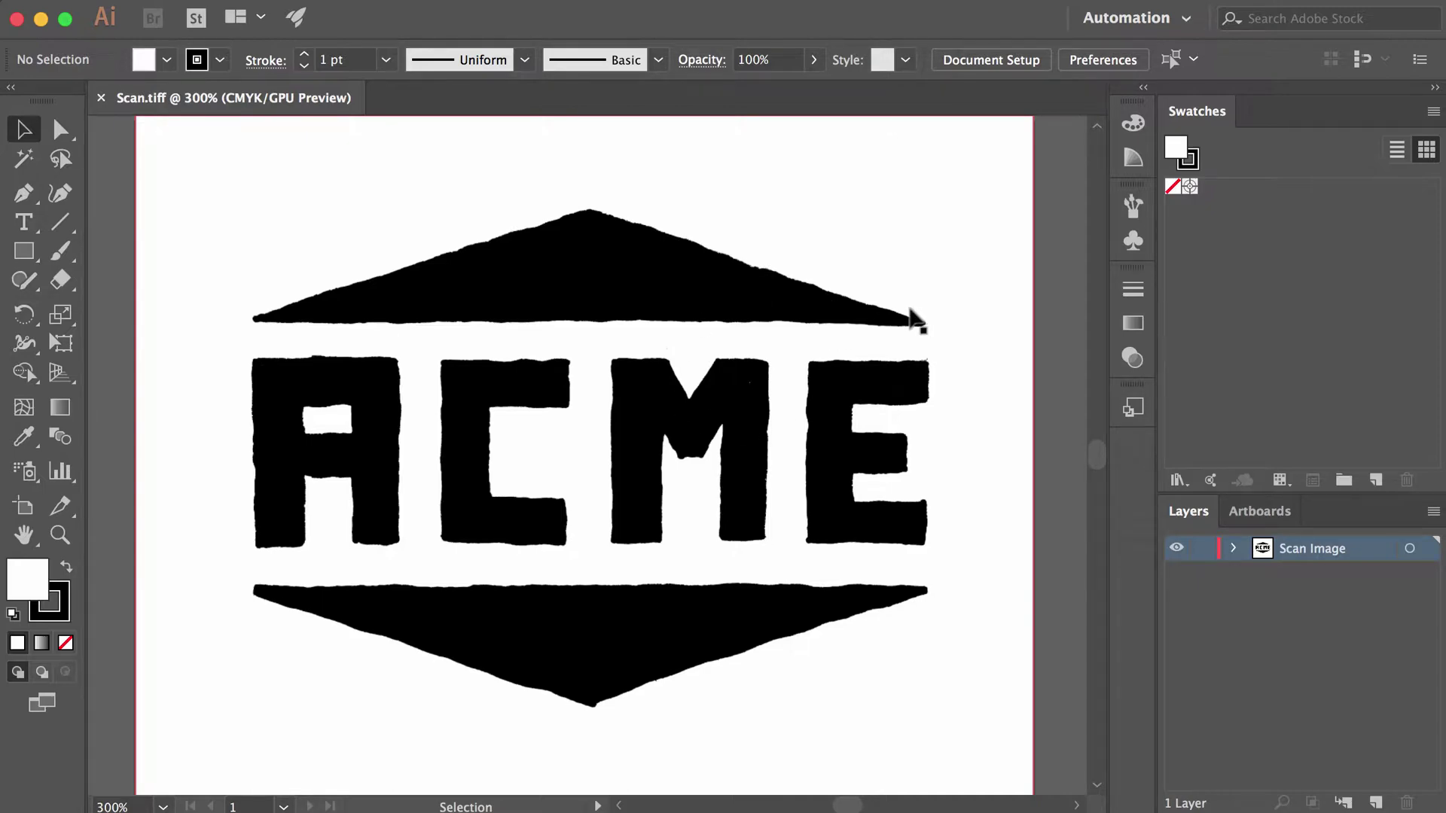
{"action": "scroll", "coordinate": [979, 377], "scroll_direction": "right", "scroll_amount": 2}
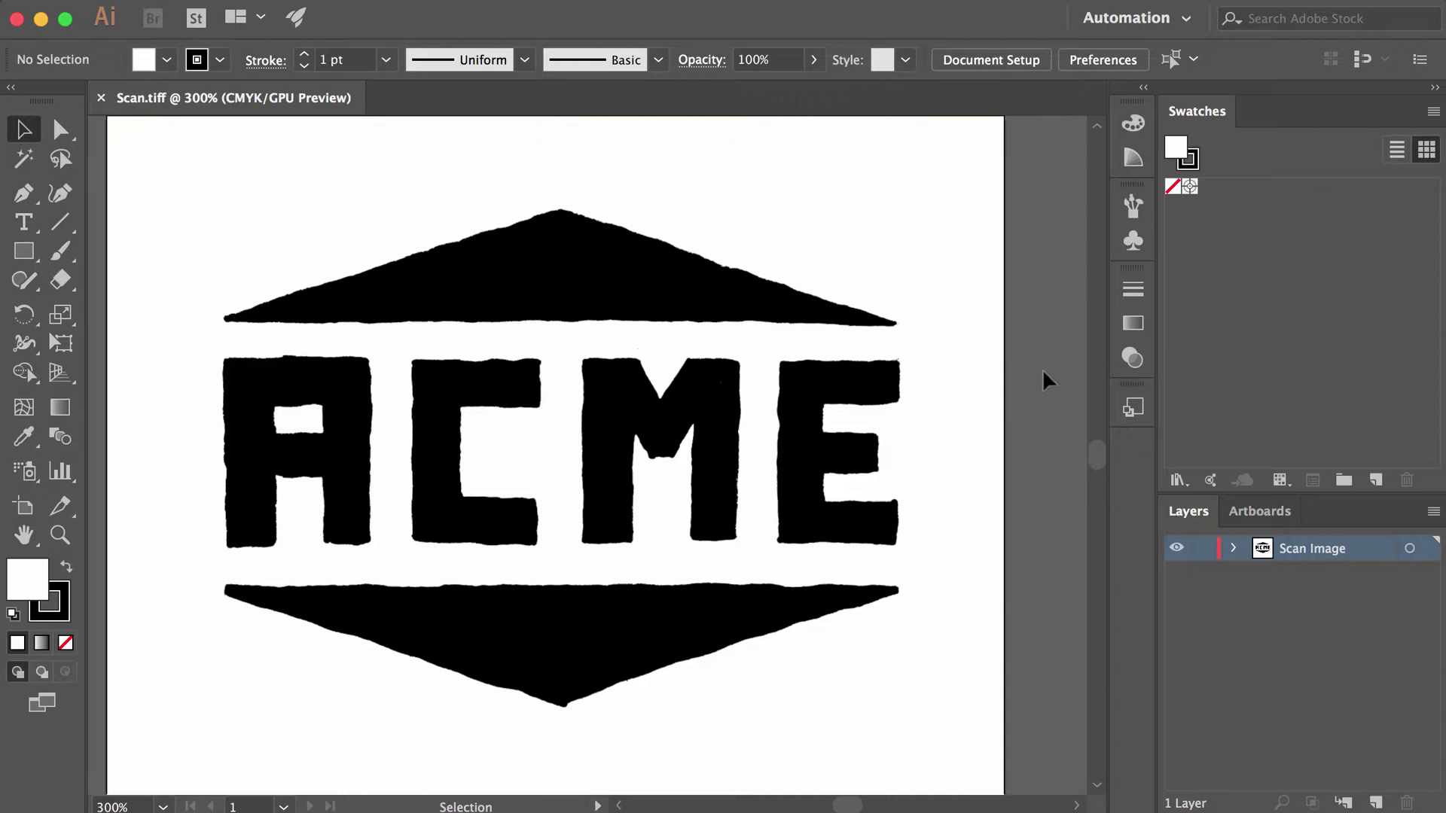
{"action": "left_click", "coordinate": [970, 297]}
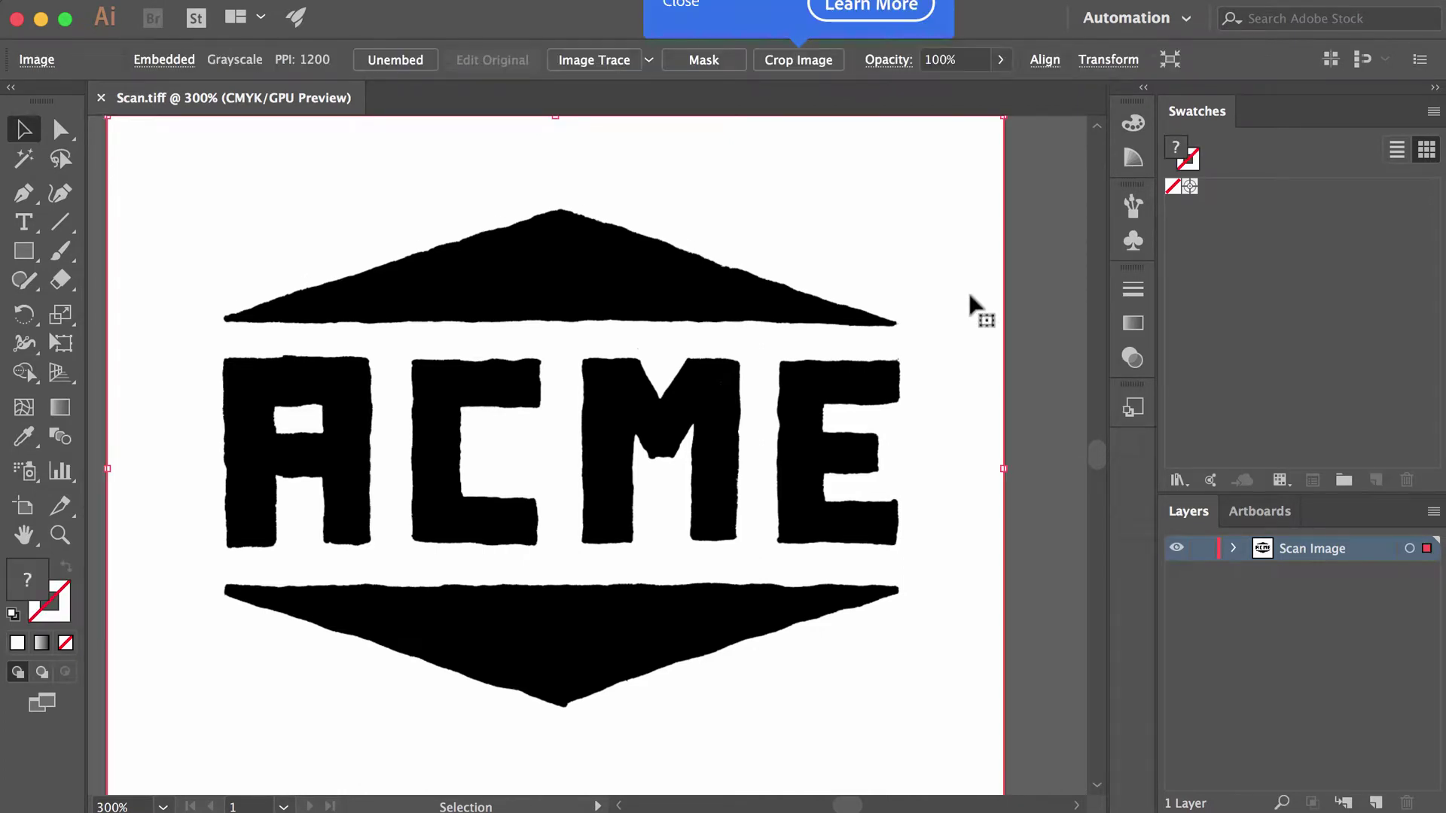
{"action": "left_click", "coordinate": [1051, 318]}
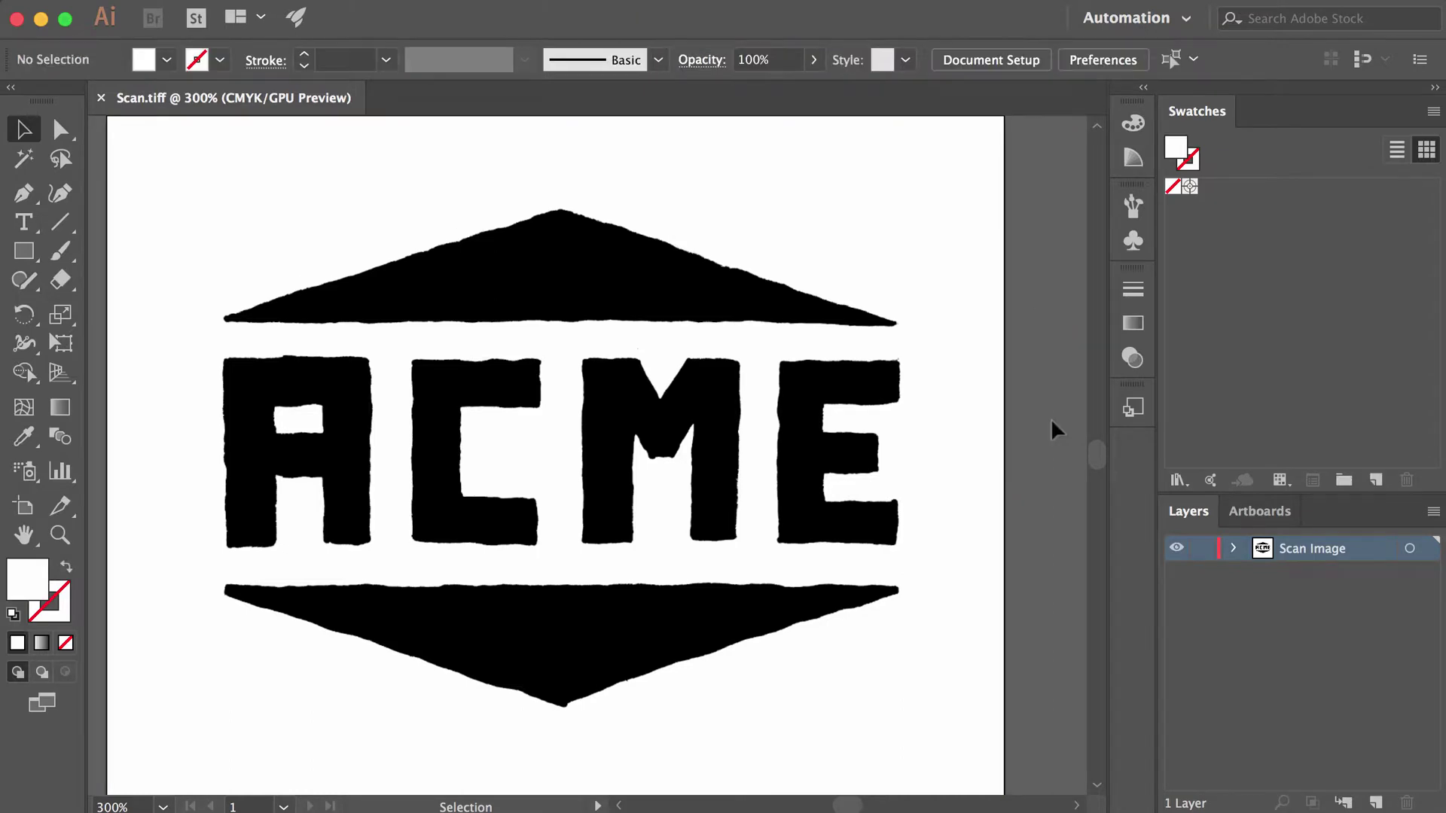
{"action": "scroll", "coordinate": [1052, 422], "scroll_direction": "up", "scroll_amount": 2}
{"action": "scroll", "coordinate": [1052, 423], "scroll_direction": "left", "scroll_amount": 2}
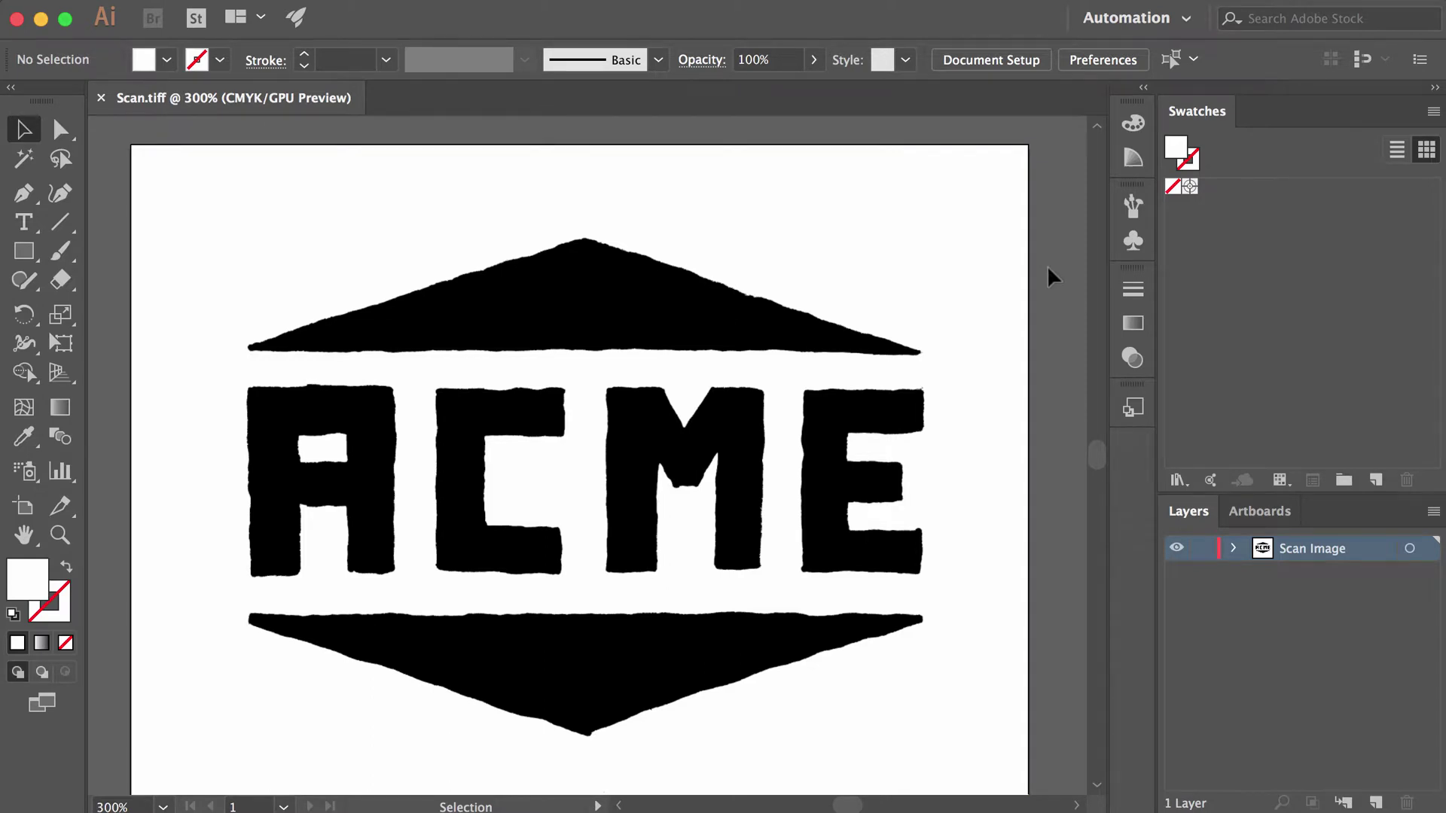
Apply Image Trace > Make and Expand to the selected scan, accepting the slow-trace warning.
{"action": "left_click", "coordinate": [910, 250]}
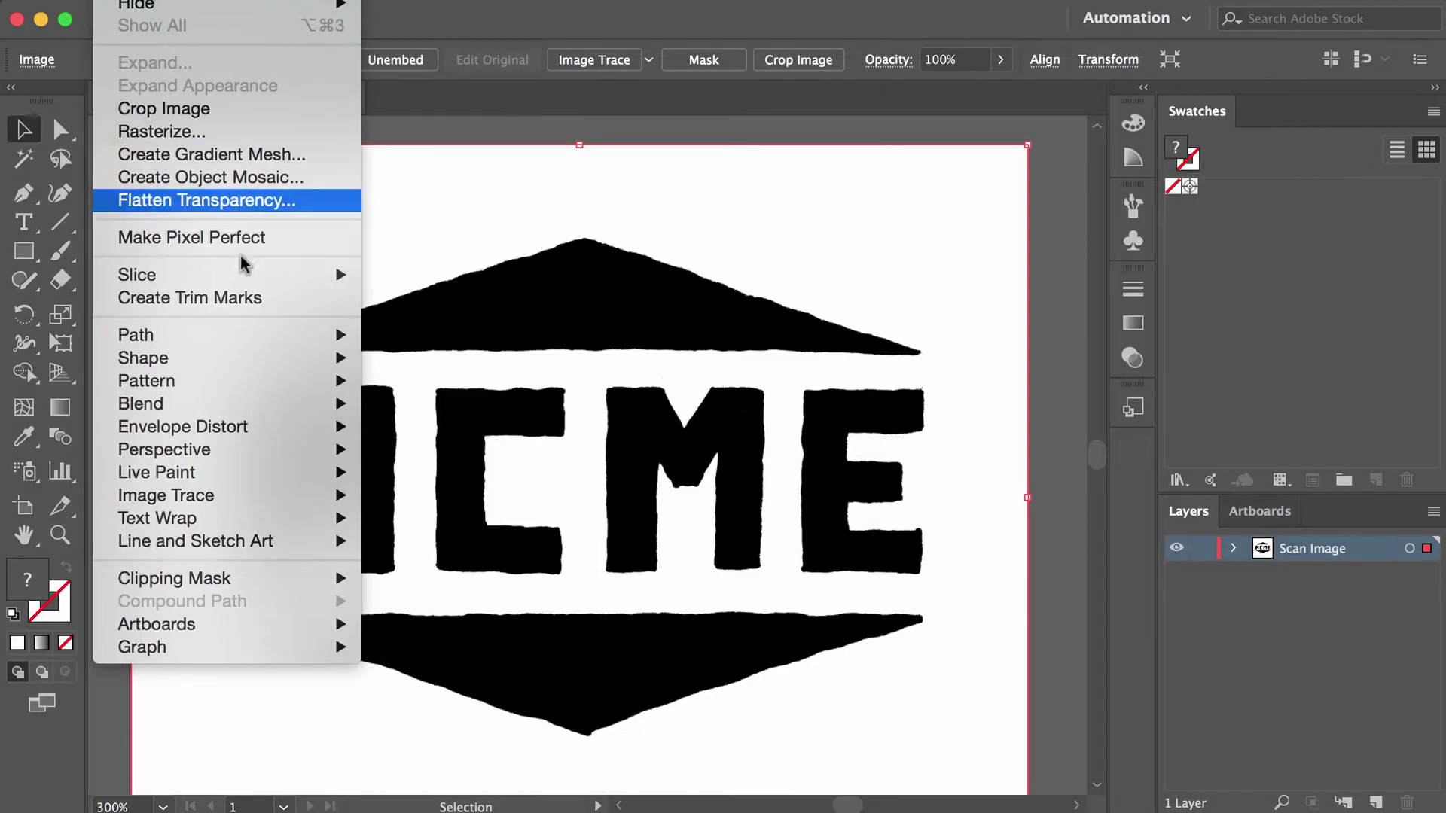
{"action": "mouse_move", "coordinate": [271, 426]}
{"action": "mouse_move", "coordinate": [272, 495]}
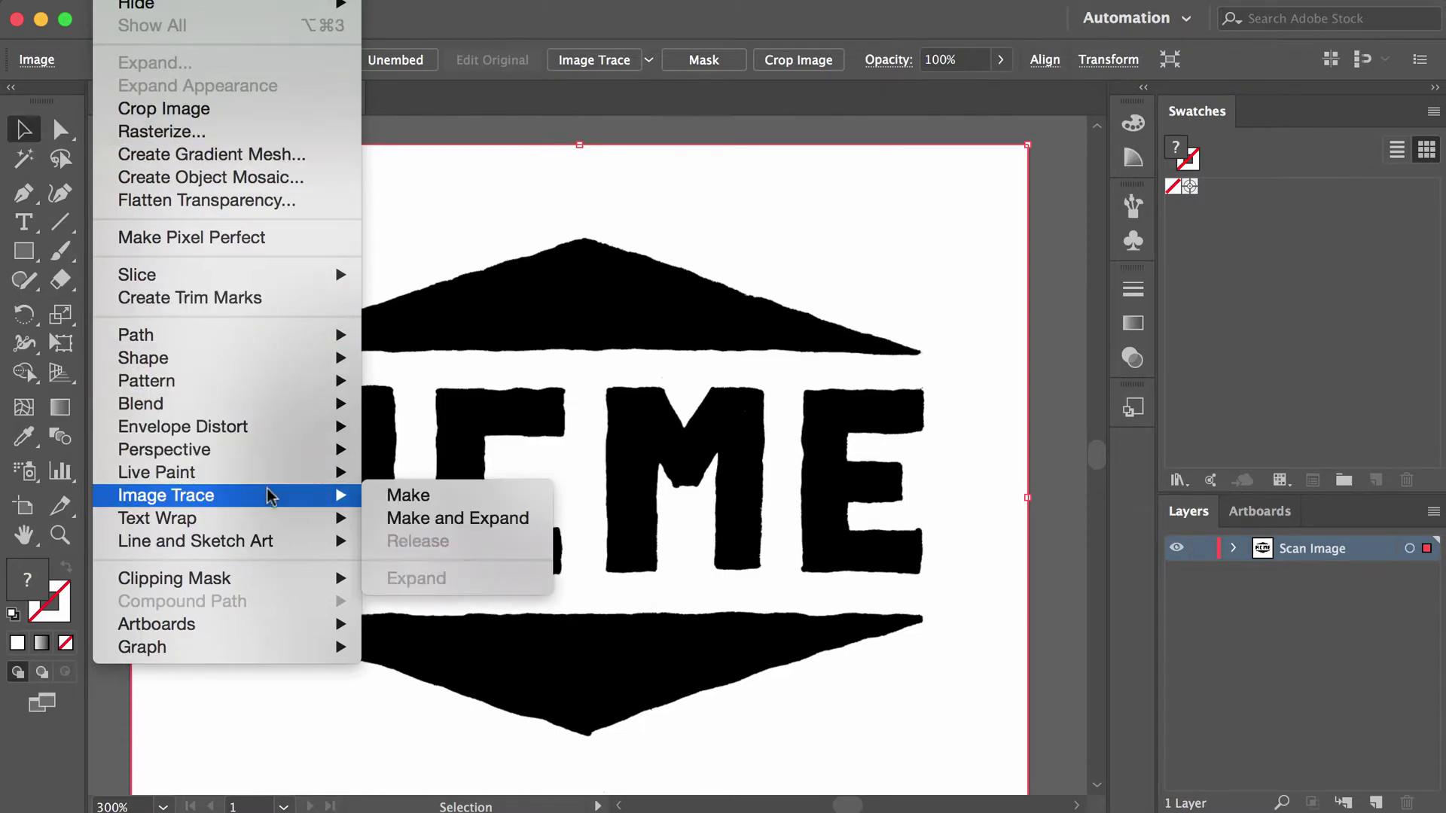
{"action": "left_click", "coordinate": [412, 518]}
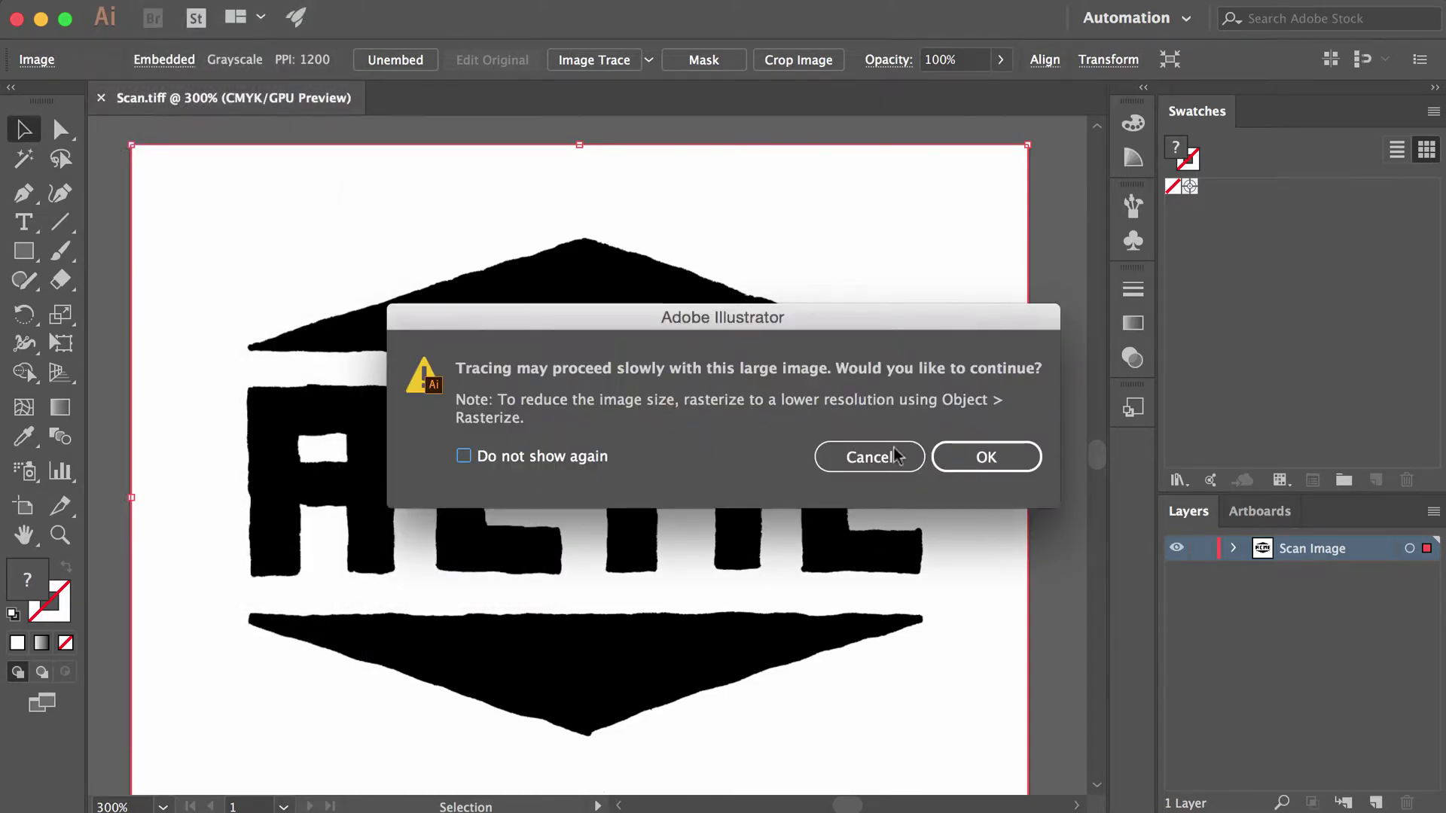
{"action": "left_click", "coordinate": [992, 468]}
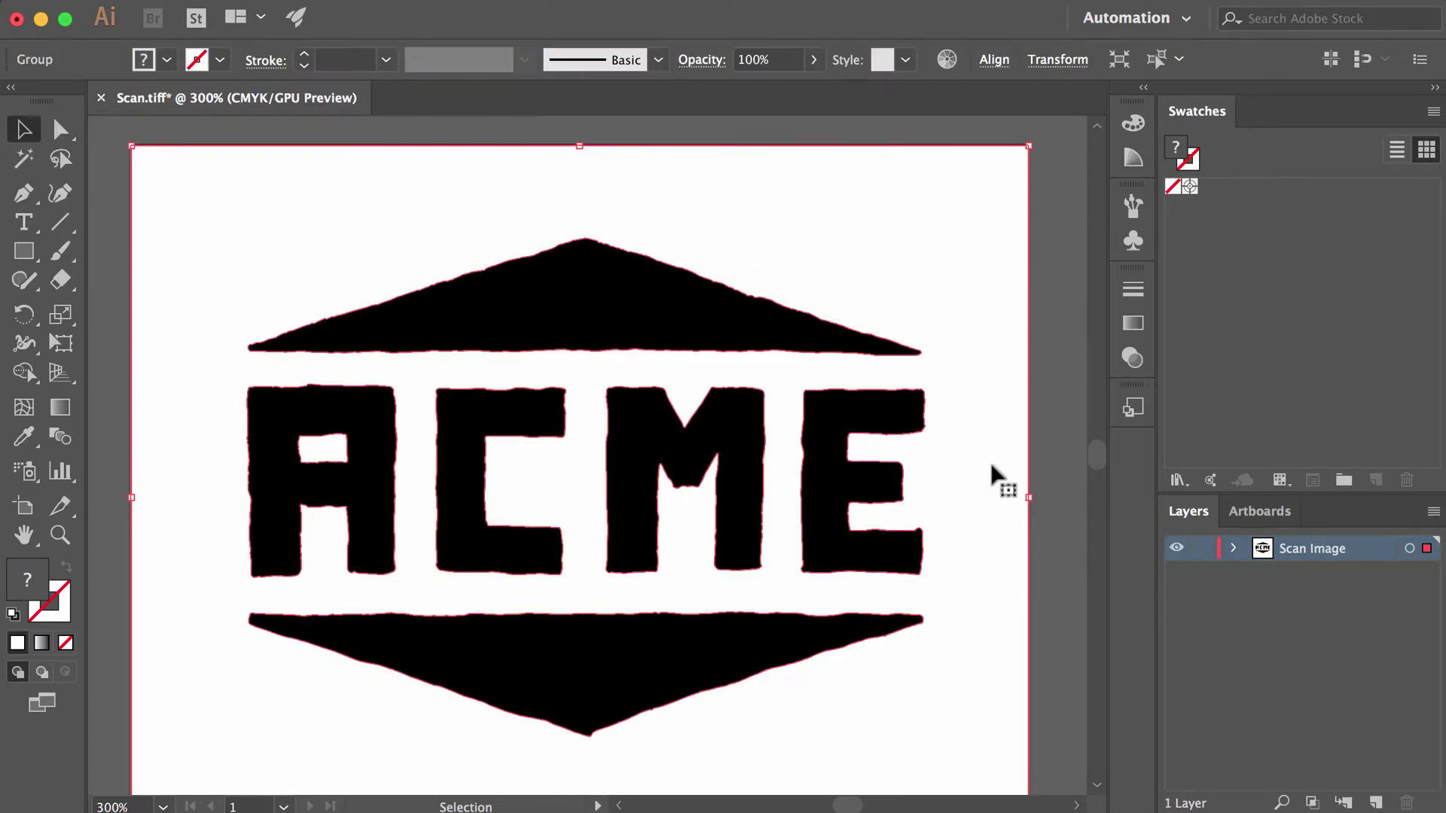
{"action": "left_click", "coordinate": [1061, 461]}
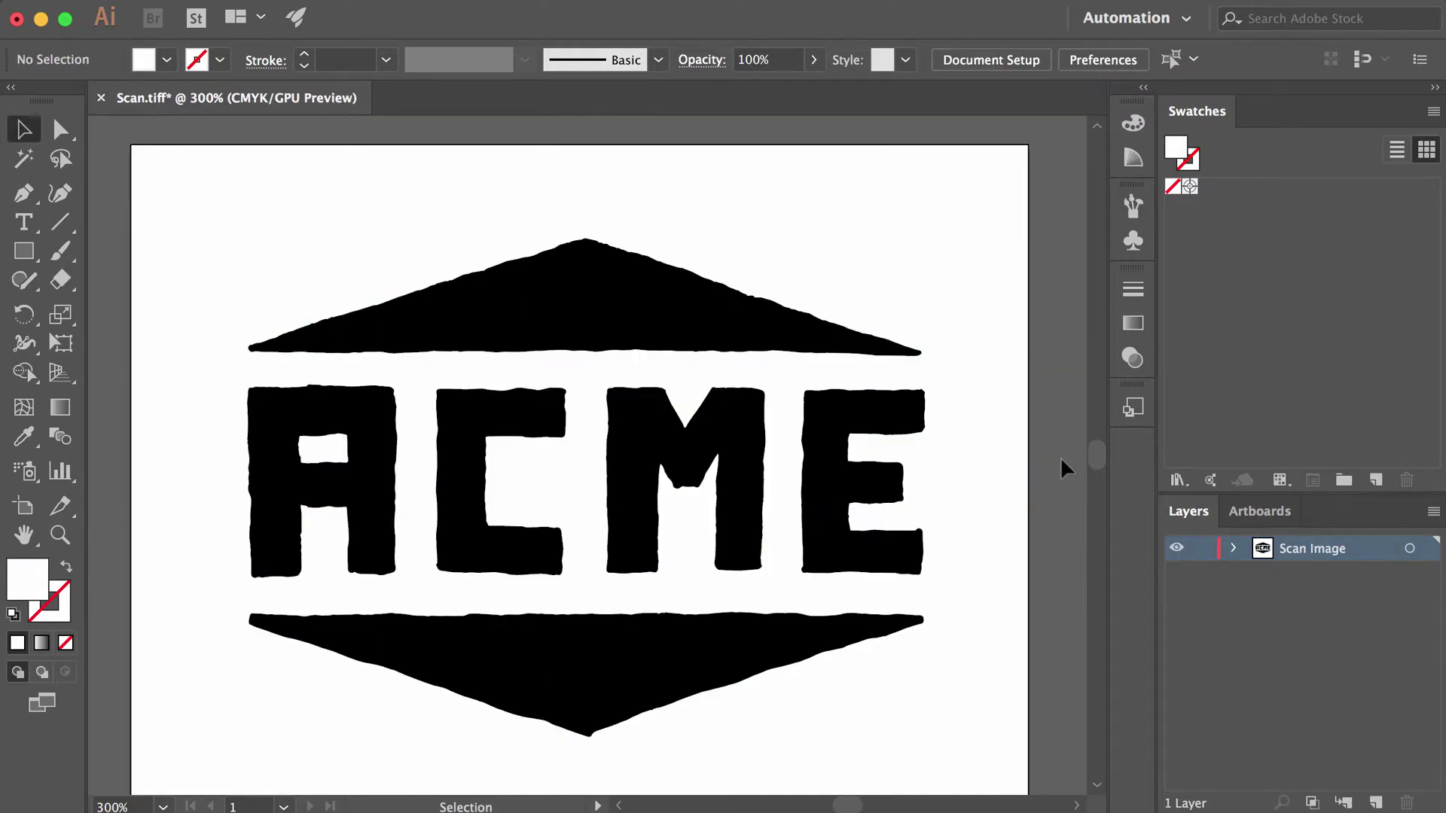
{"action": "left_click", "coordinate": [961, 223]}
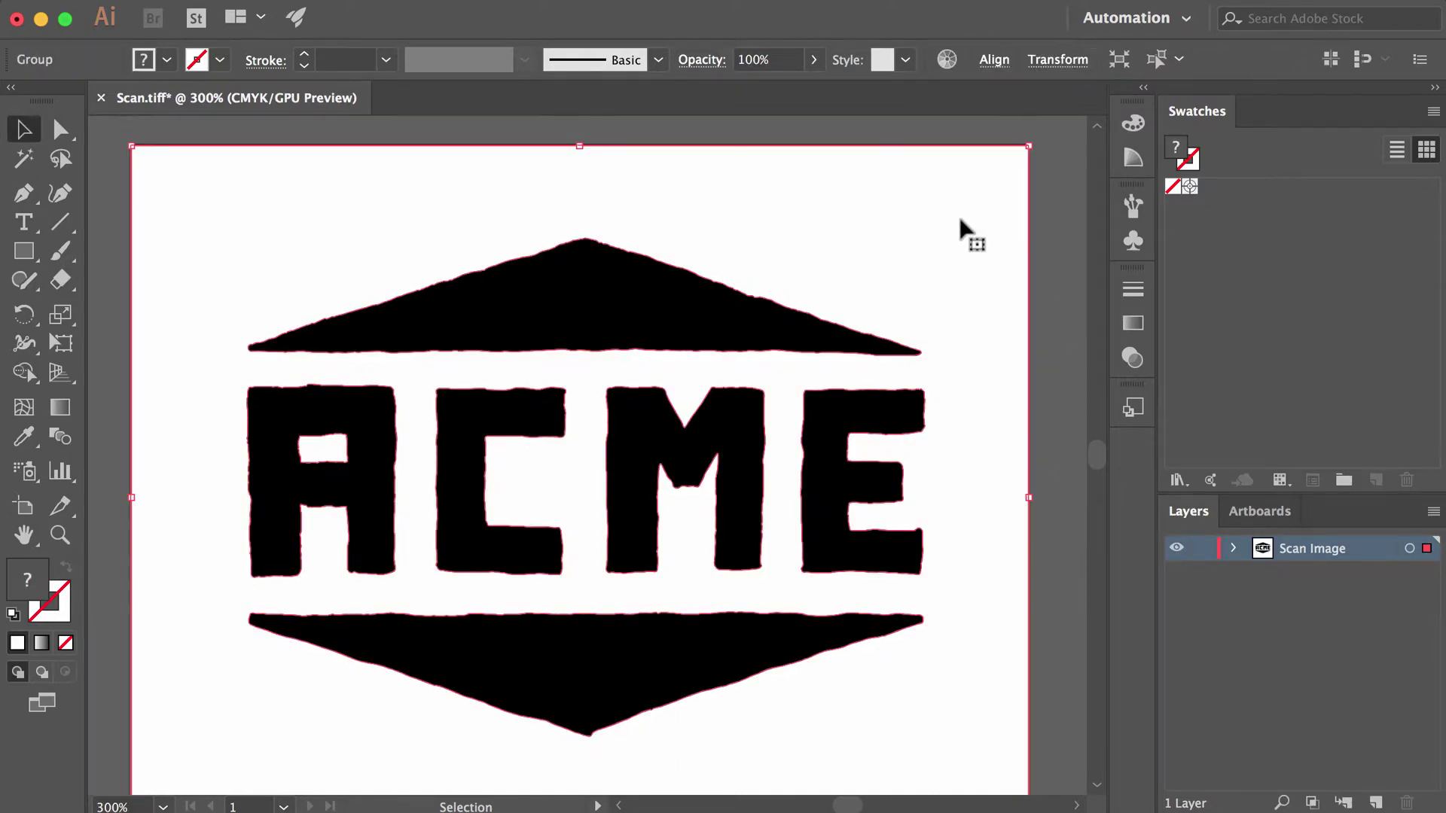
{"action": "left_click", "coordinate": [1057, 633]}
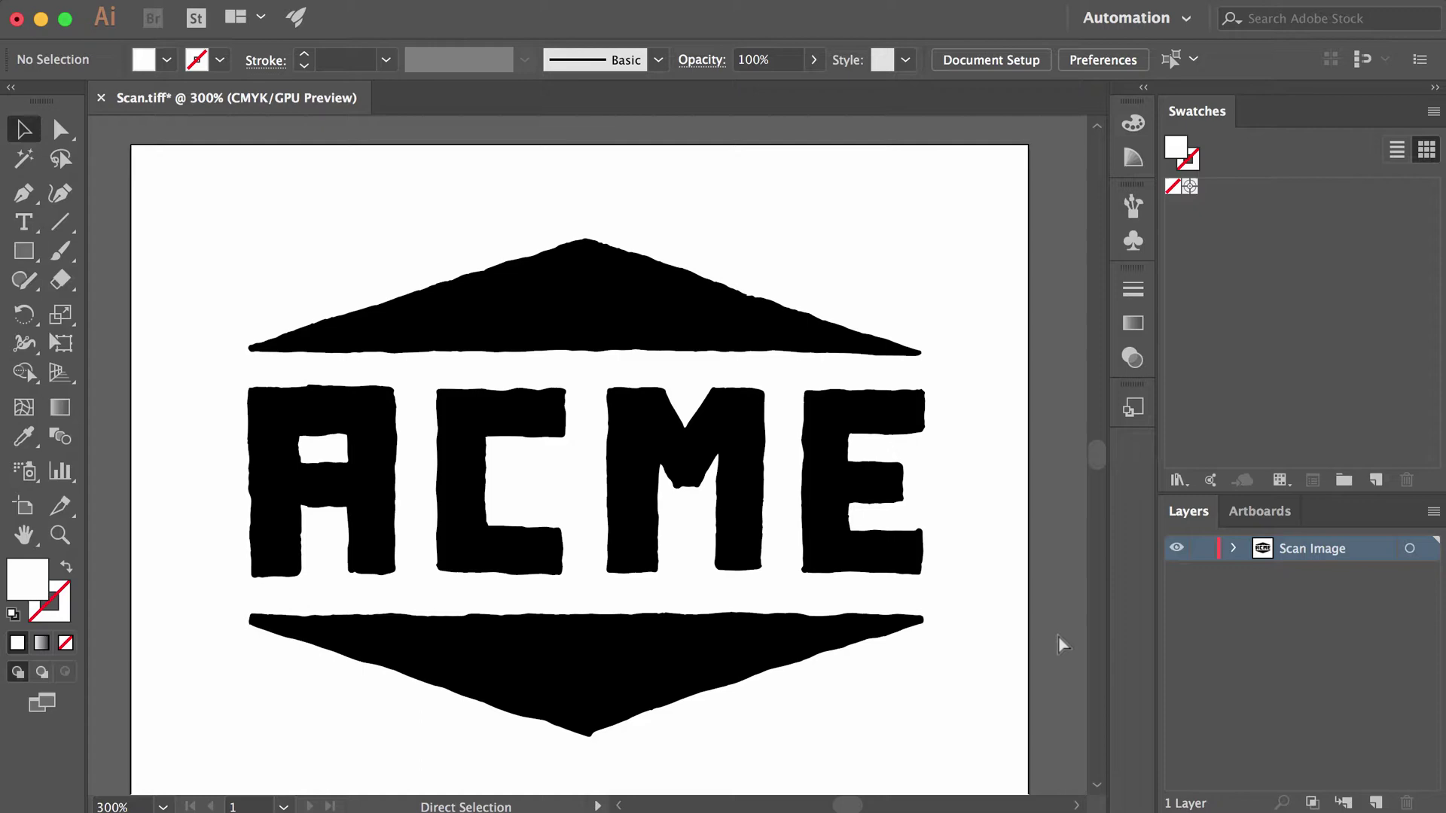
{"action": "key", "text": "super+a"}
{"action": "key", "text": "a"}
{"action": "key", "text": "super+equal"}
{"action": "key", "text": "super+equal"}
{"action": "key", "text": "super+equal"}
{"action": "key", "text": "super+equal"}
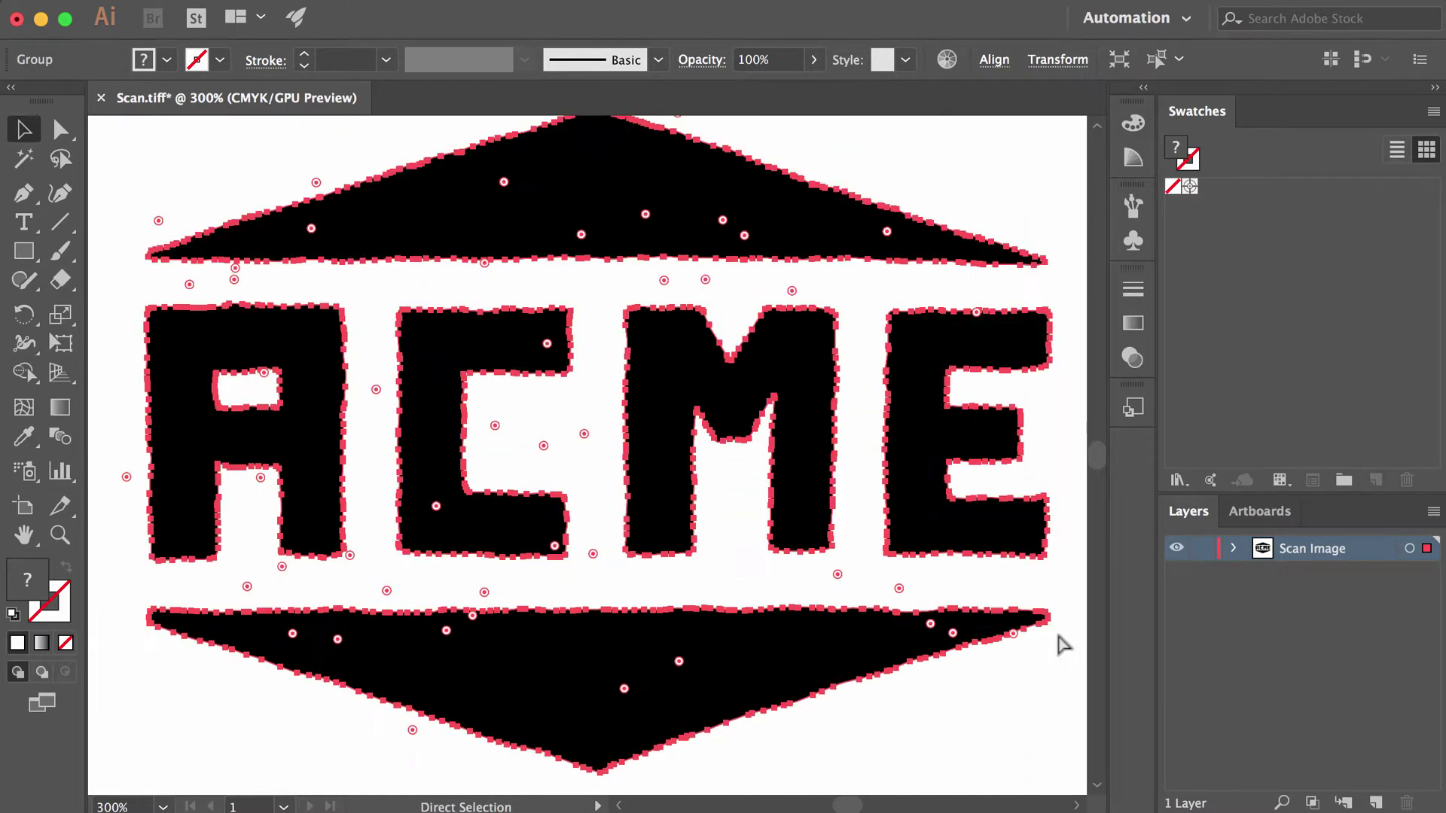
{"action": "key", "text": "super+equal"}
{"action": "key", "text": "v"}
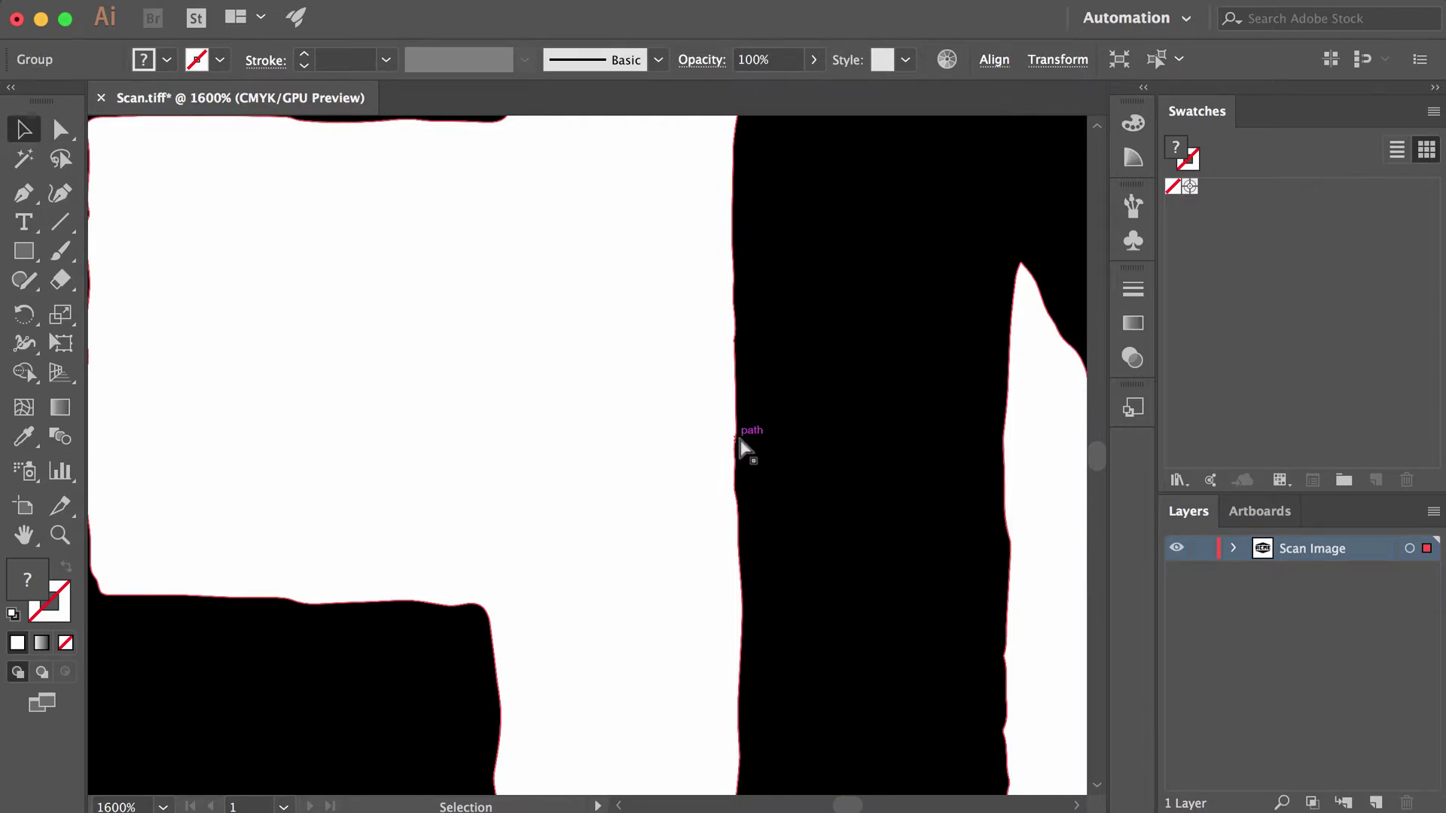
{"action": "key", "text": "a"}
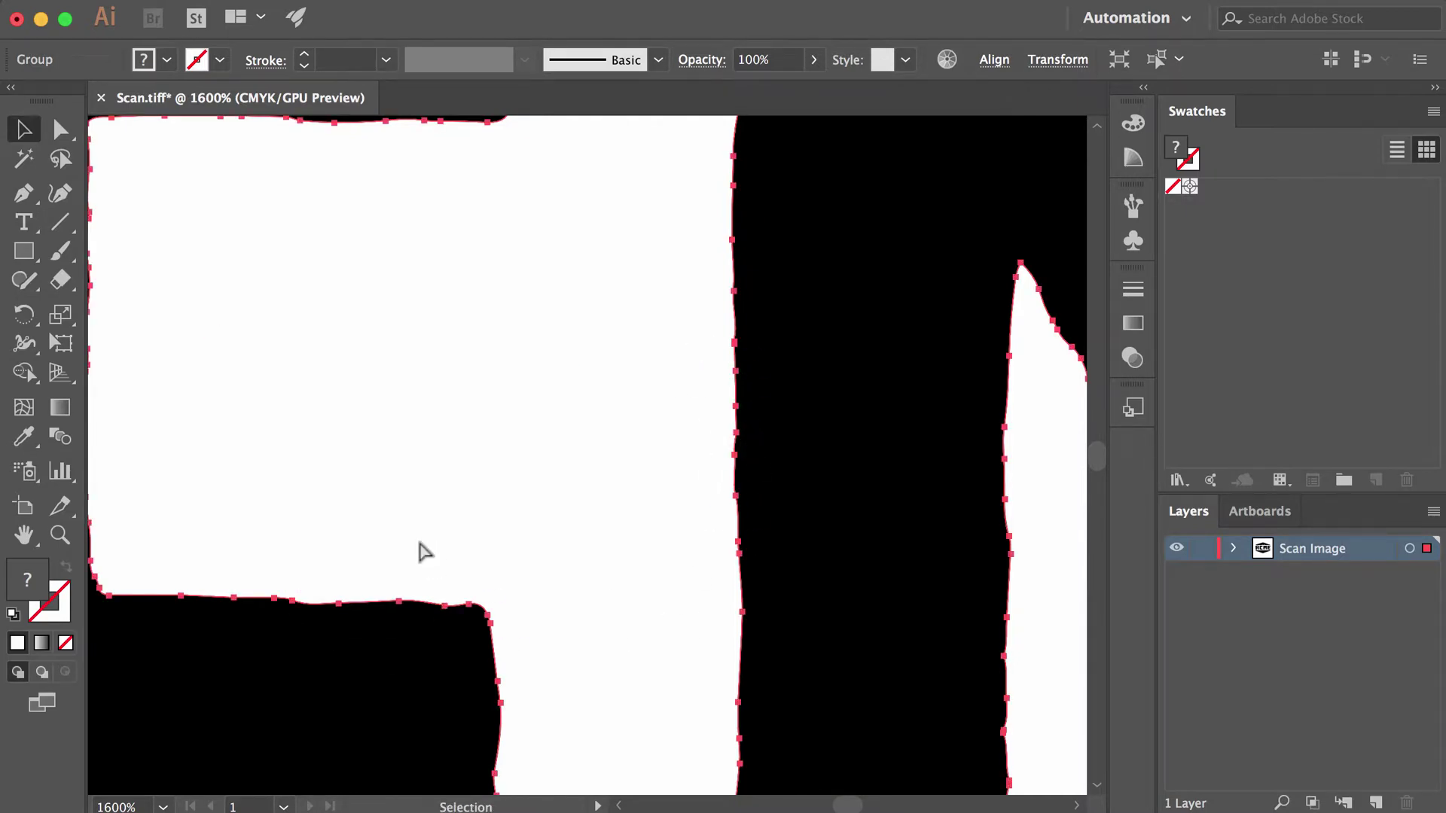
{"action": "key", "text": "super+minus"}
{"action": "key", "text": "super+minus"}
{"action": "key", "text": "super+minus"}
{"action": "key", "text": "super+minus"}
{"action": "key", "text": "super+minus"}
{"action": "key", "text": "super+minus"}
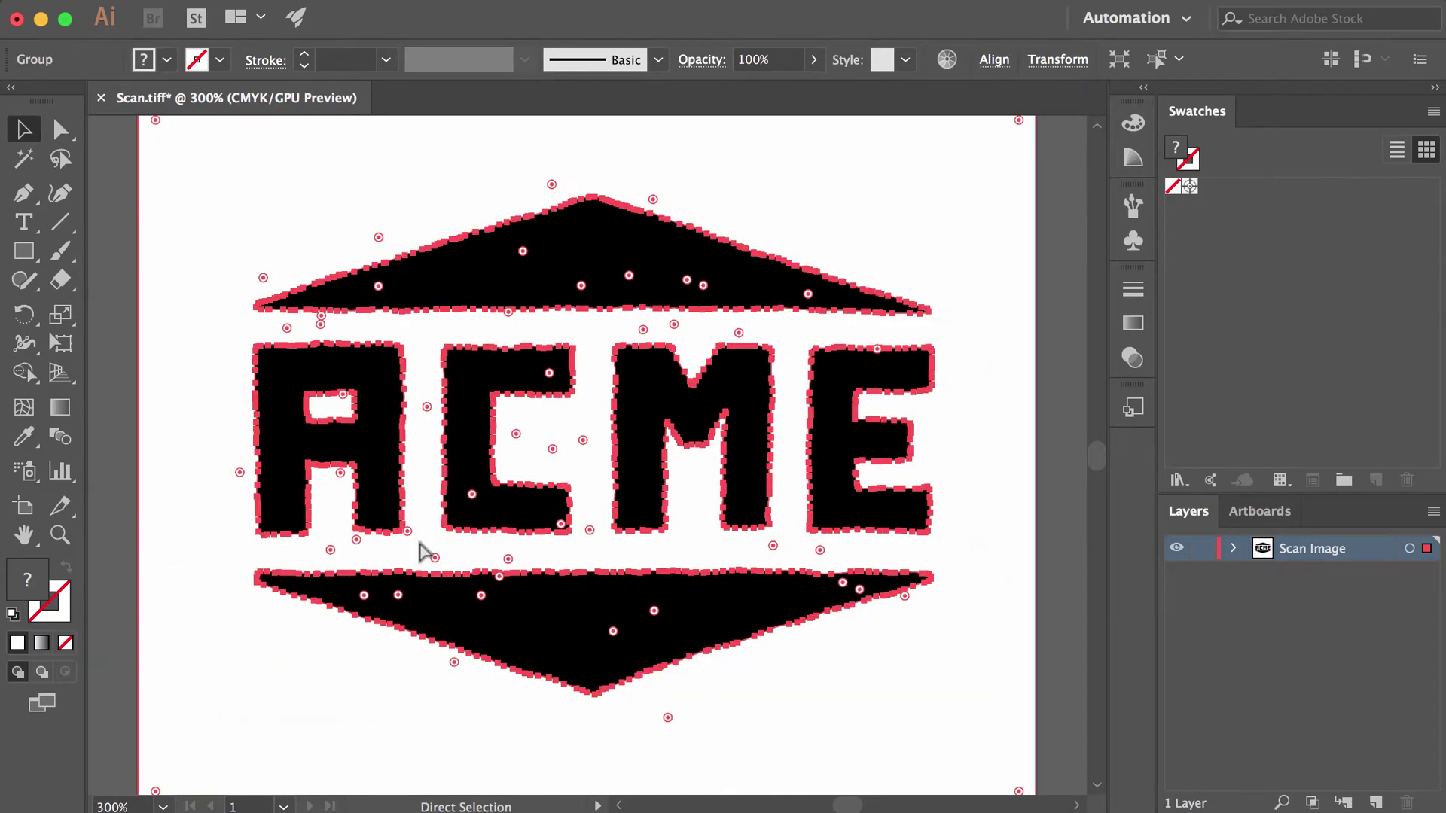
{"action": "key", "text": "super+plus"}
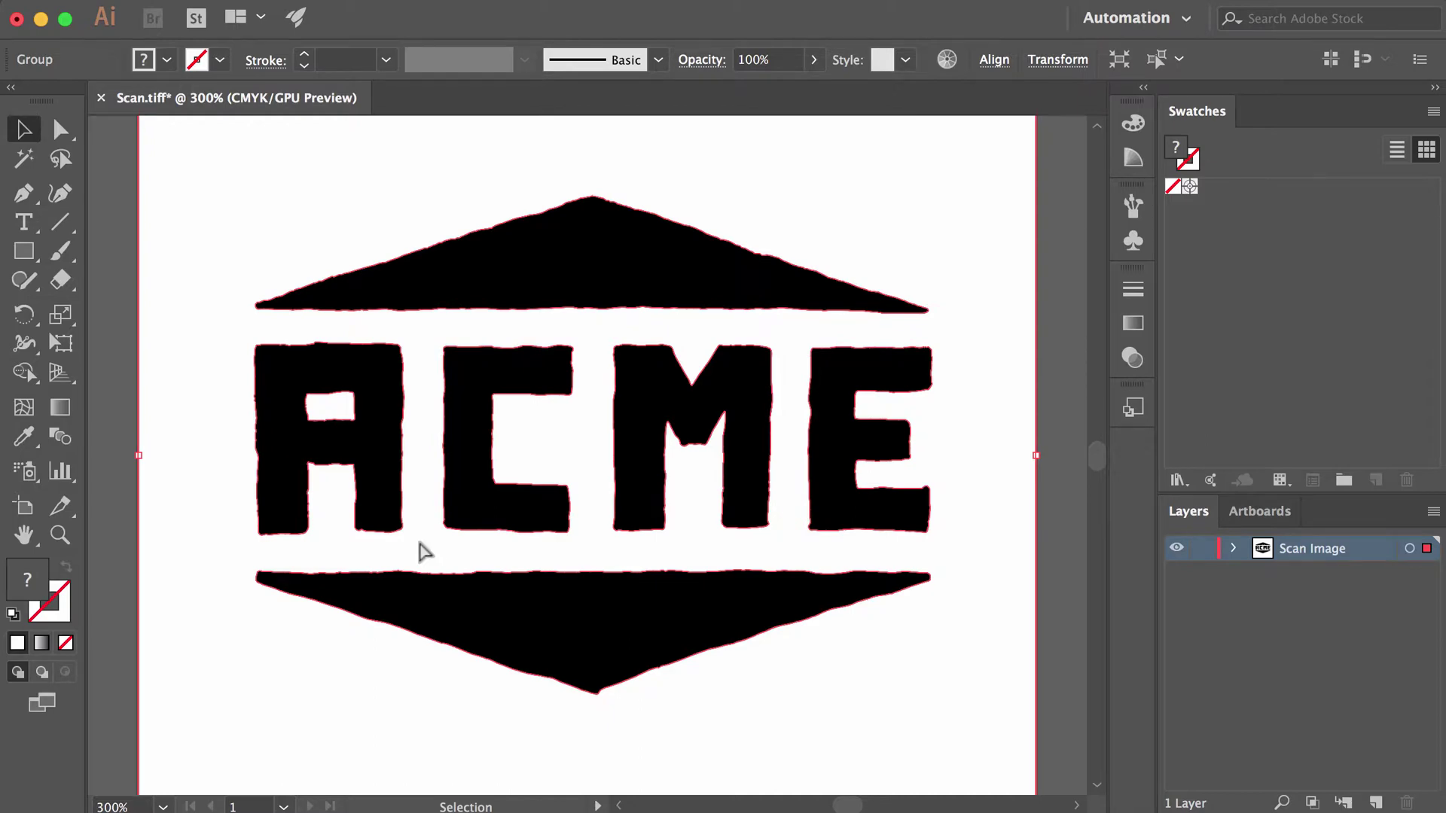
{"action": "key", "text": "super"}
Select the traced ACME group, switch to the Direct Selection tool, and clear the selection.
{"action": "left_click", "coordinate": [1062, 565]}
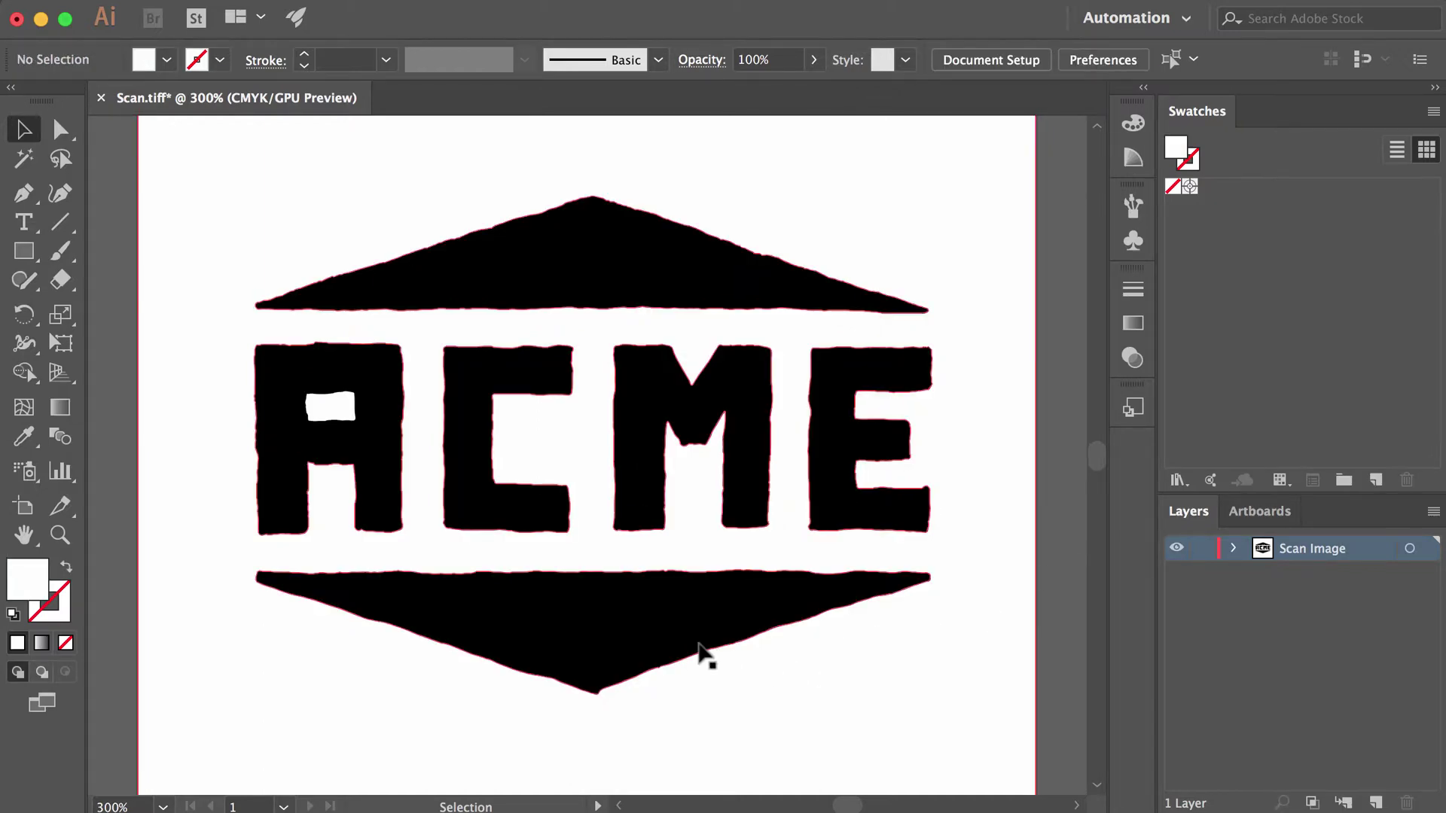
{"action": "left_click", "coordinate": [616, 633]}
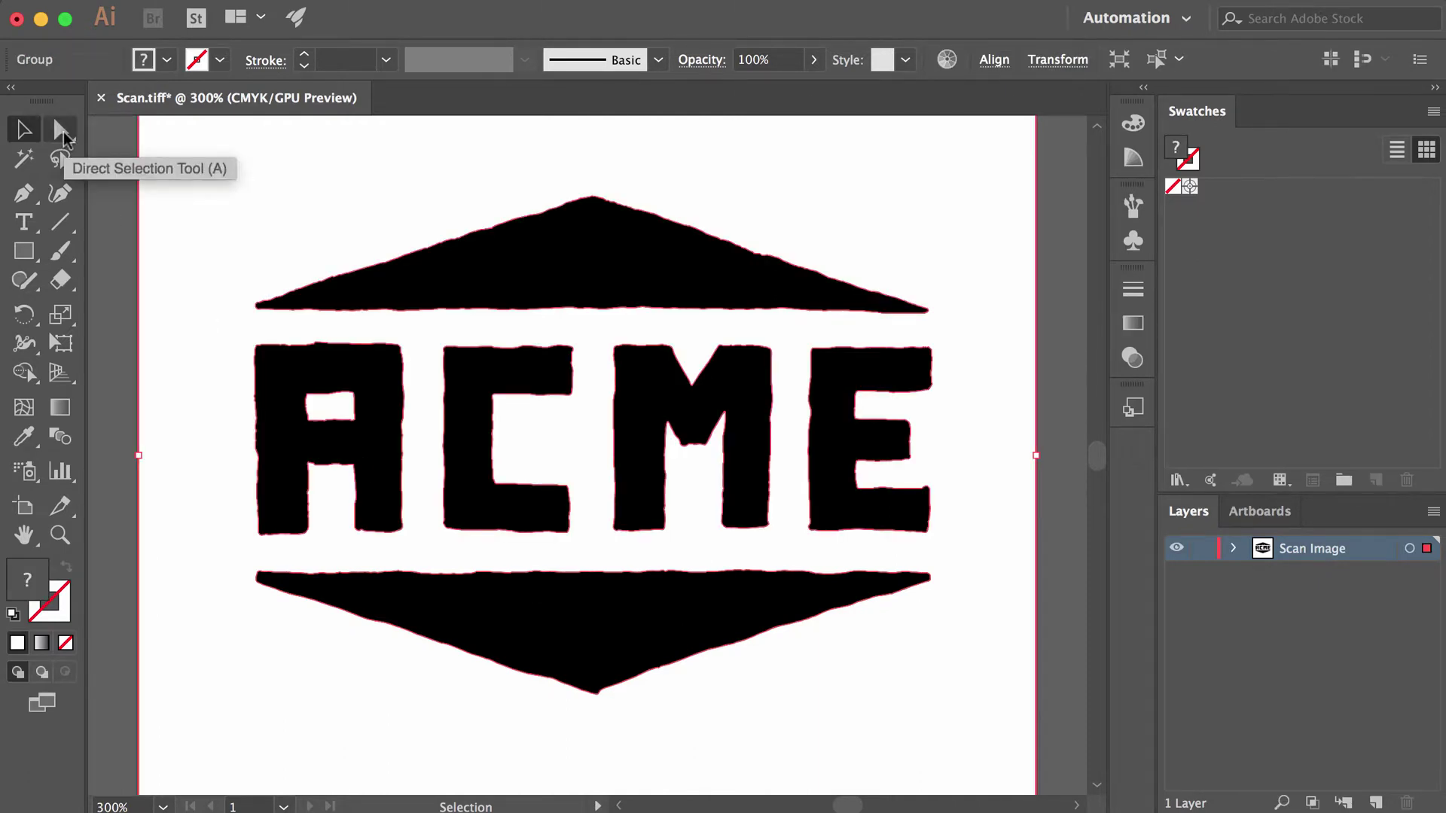
{"action": "left_click", "coordinate": [63, 131]}
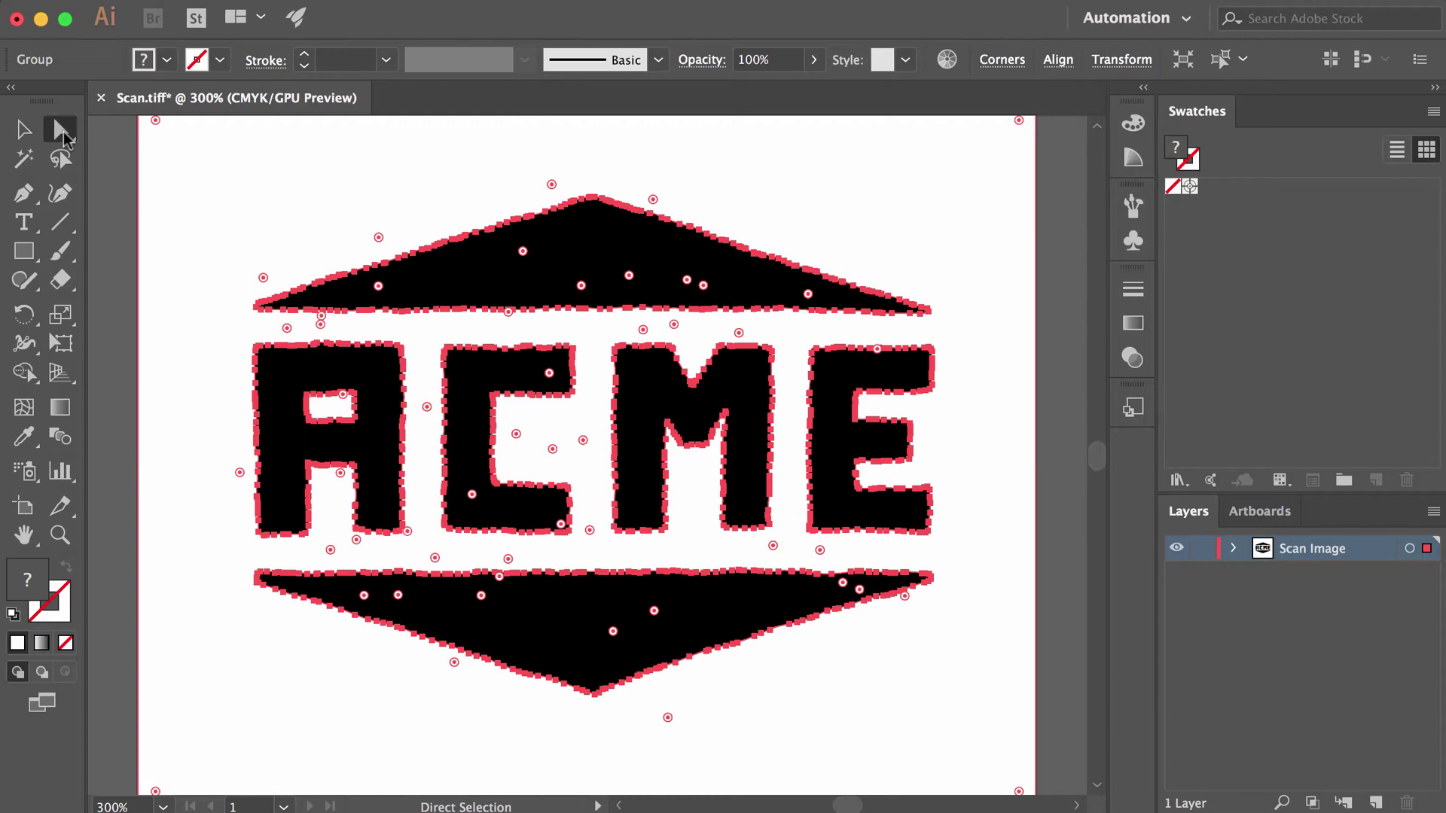
{"action": "left_click", "coordinate": [1070, 252]}
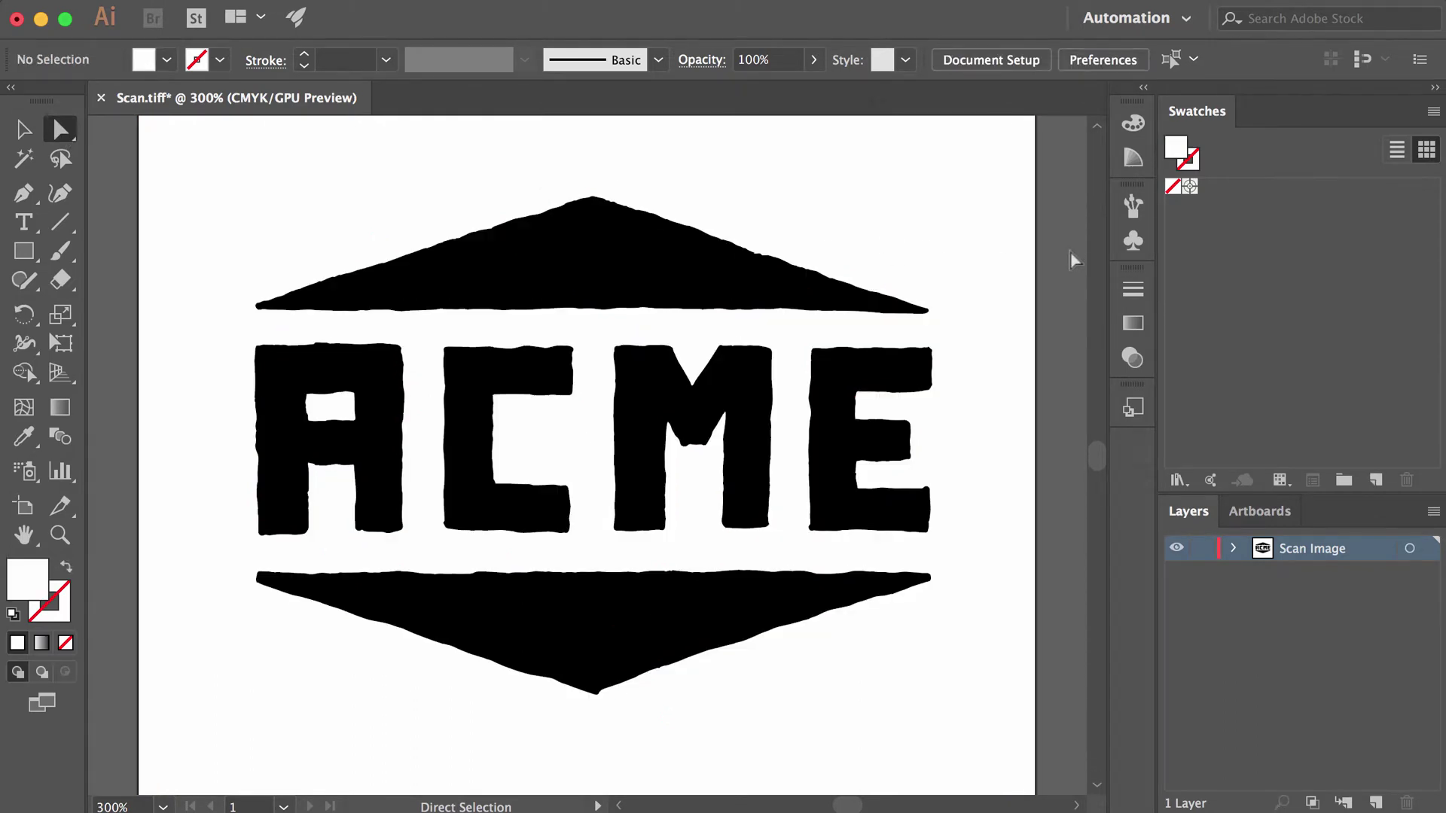
Select the top triangle, the letters A, C, M, E and the bottom banner together.
{"action": "left_click", "coordinate": [564, 248]}
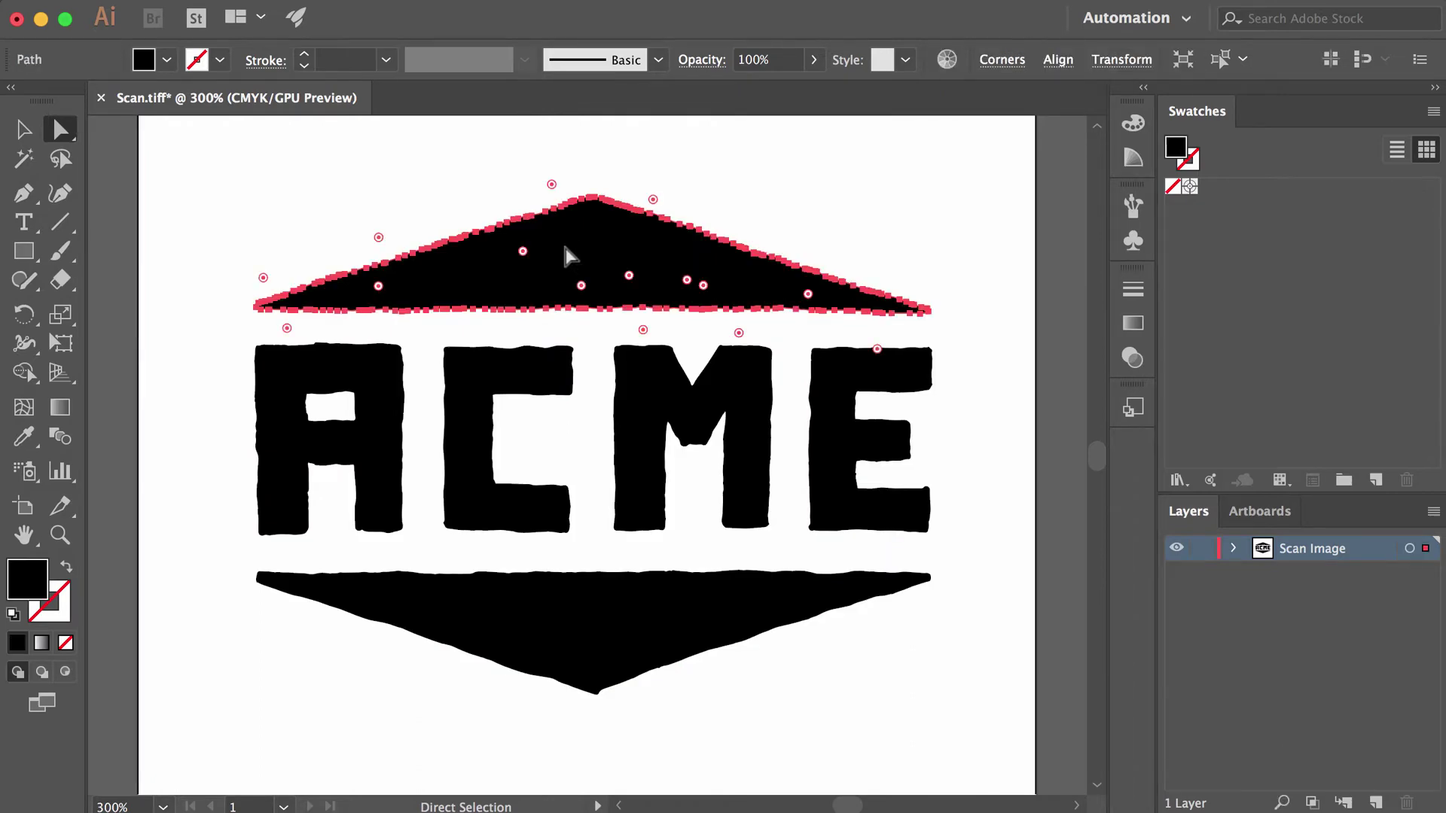
{"action": "left_click", "coordinate": [386, 454], "text": "shift"}
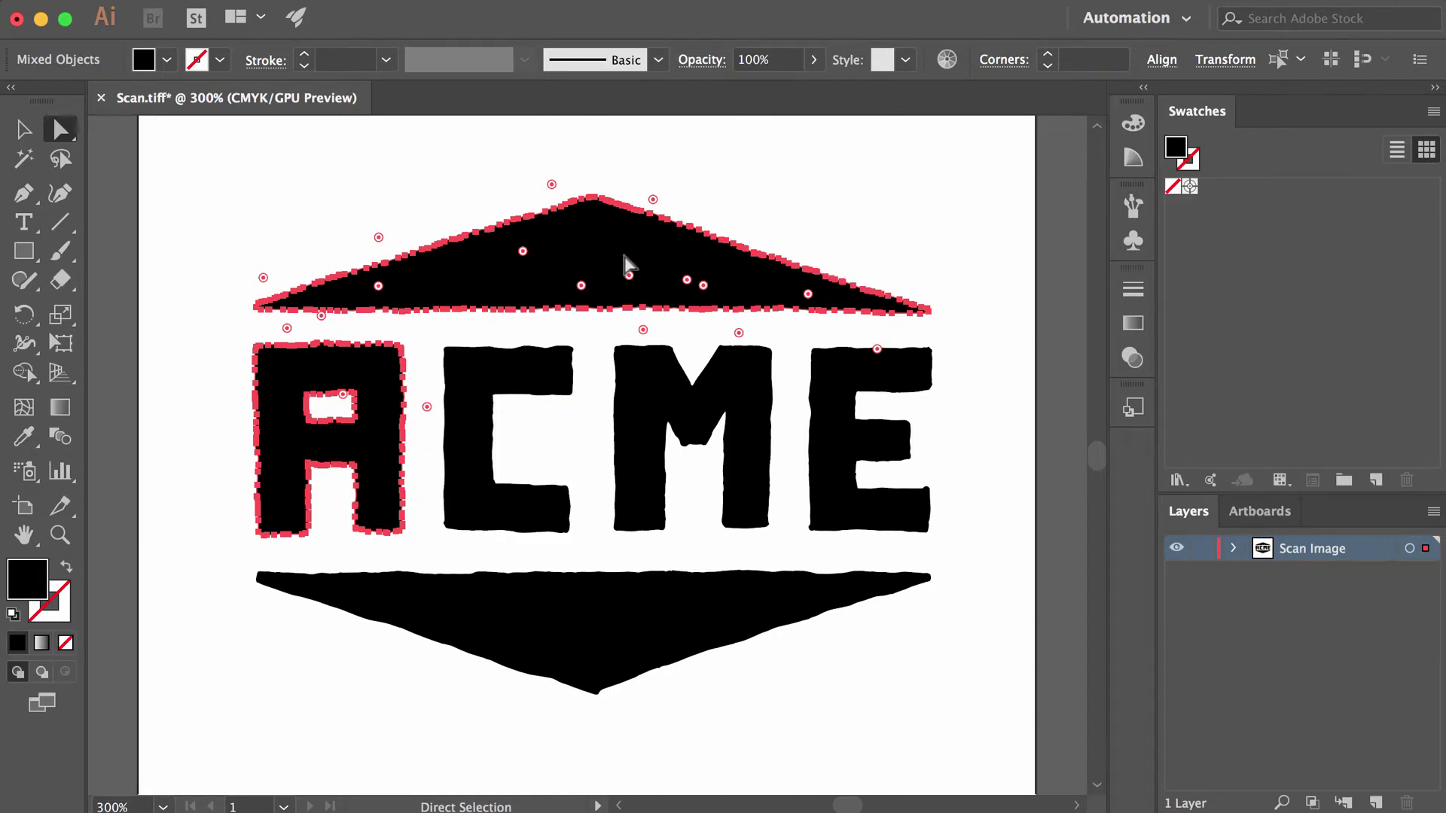
{"action": "left_click", "coordinate": [462, 385], "text": "shift"}
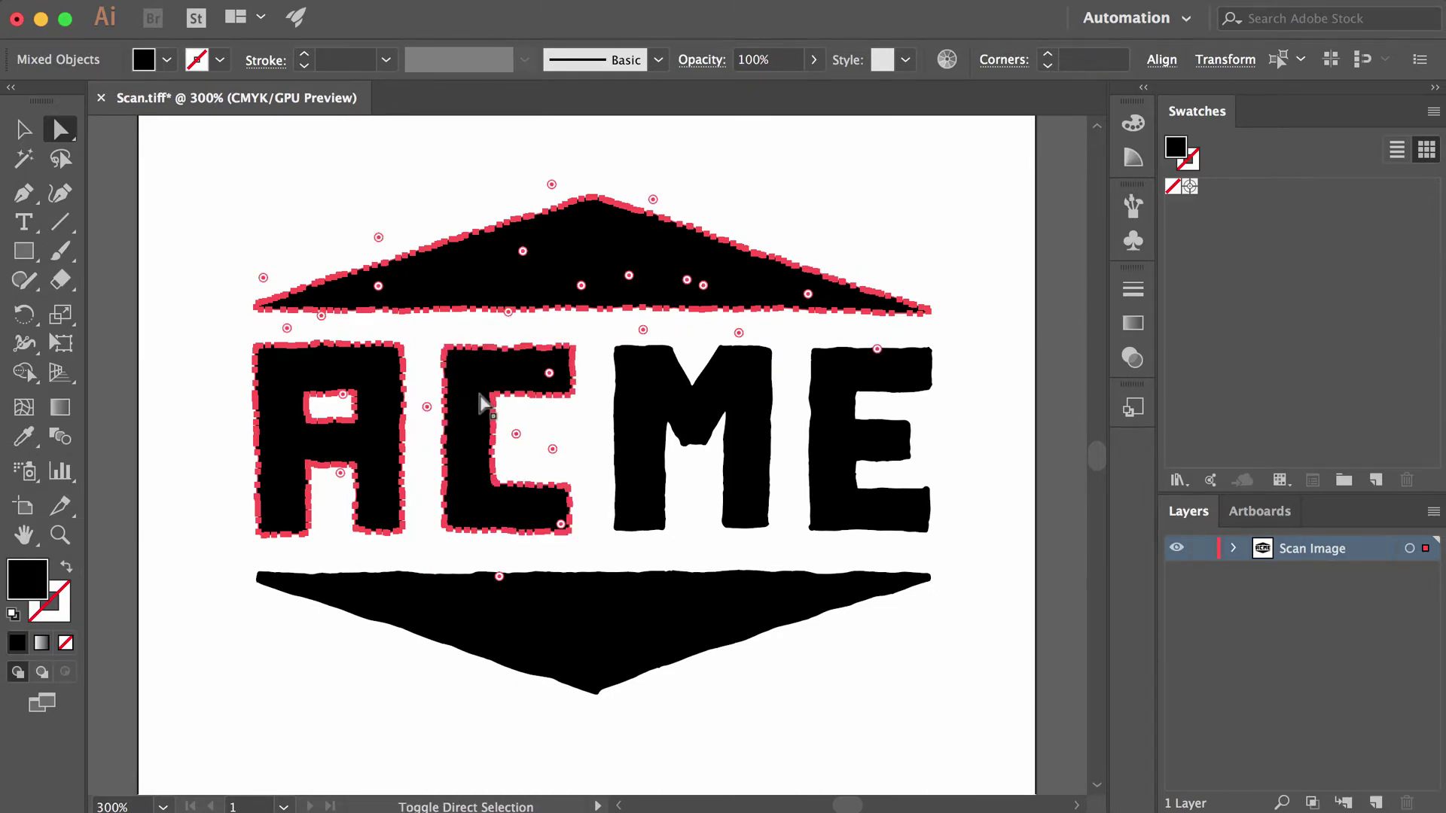
{"action": "left_click", "coordinate": [632, 396], "text": "shift"}
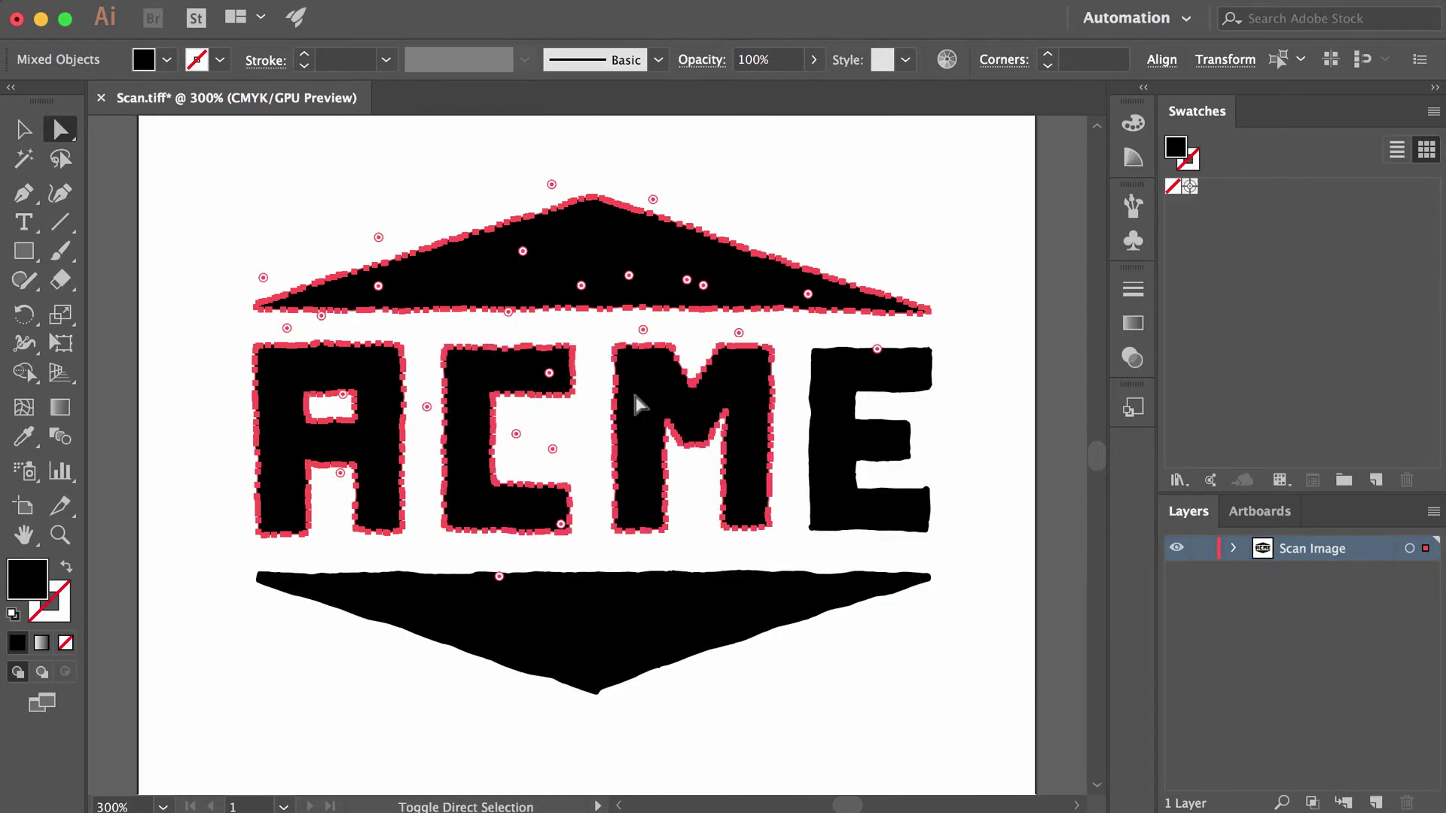
{"action": "left_click", "coordinate": [835, 429], "text": "shift"}
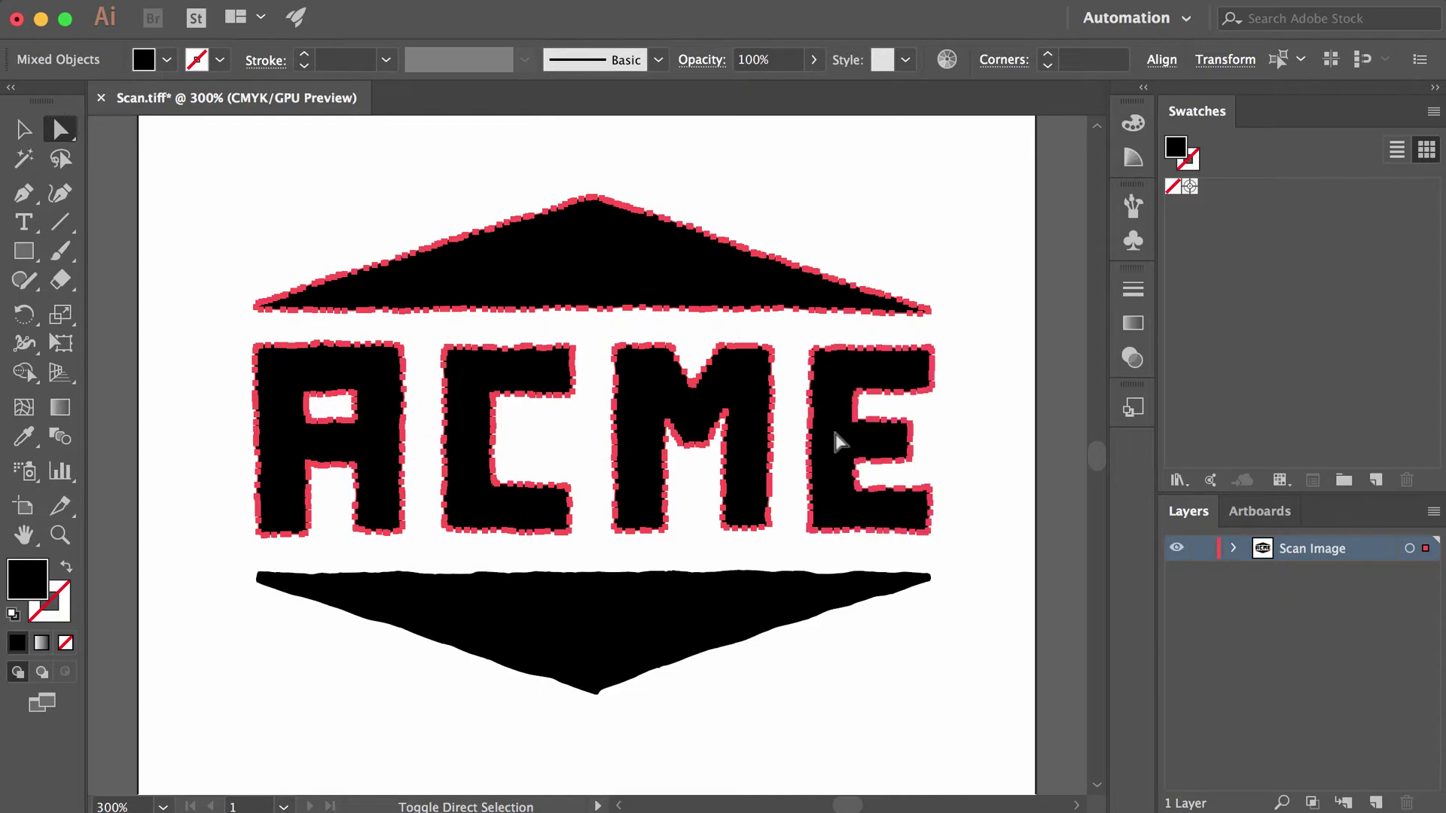
{"action": "left_click", "coordinate": [606, 619], "text": "shift"}
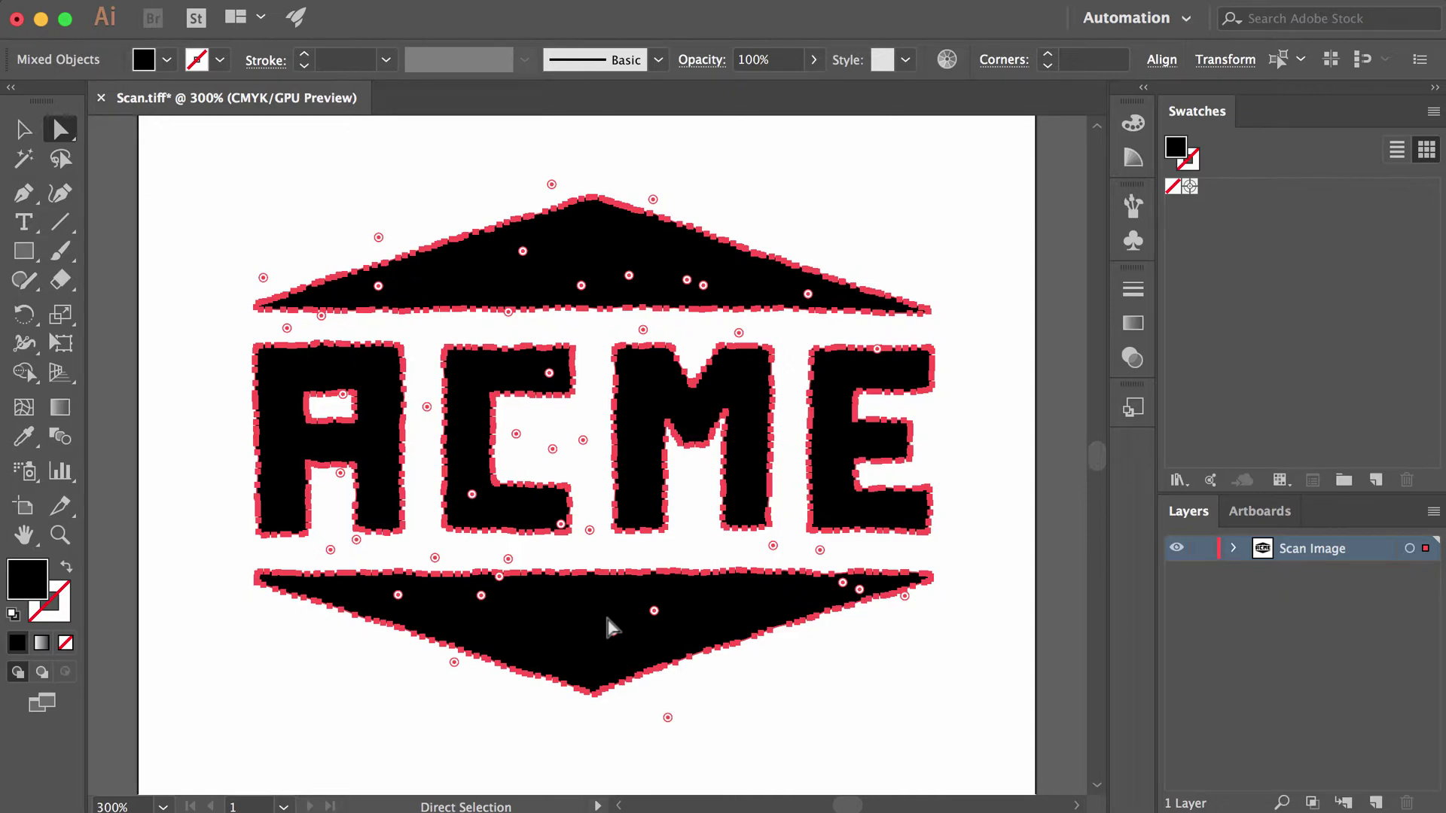
{"action": "left_click", "coordinate": [556, 442], "text": "shift"}
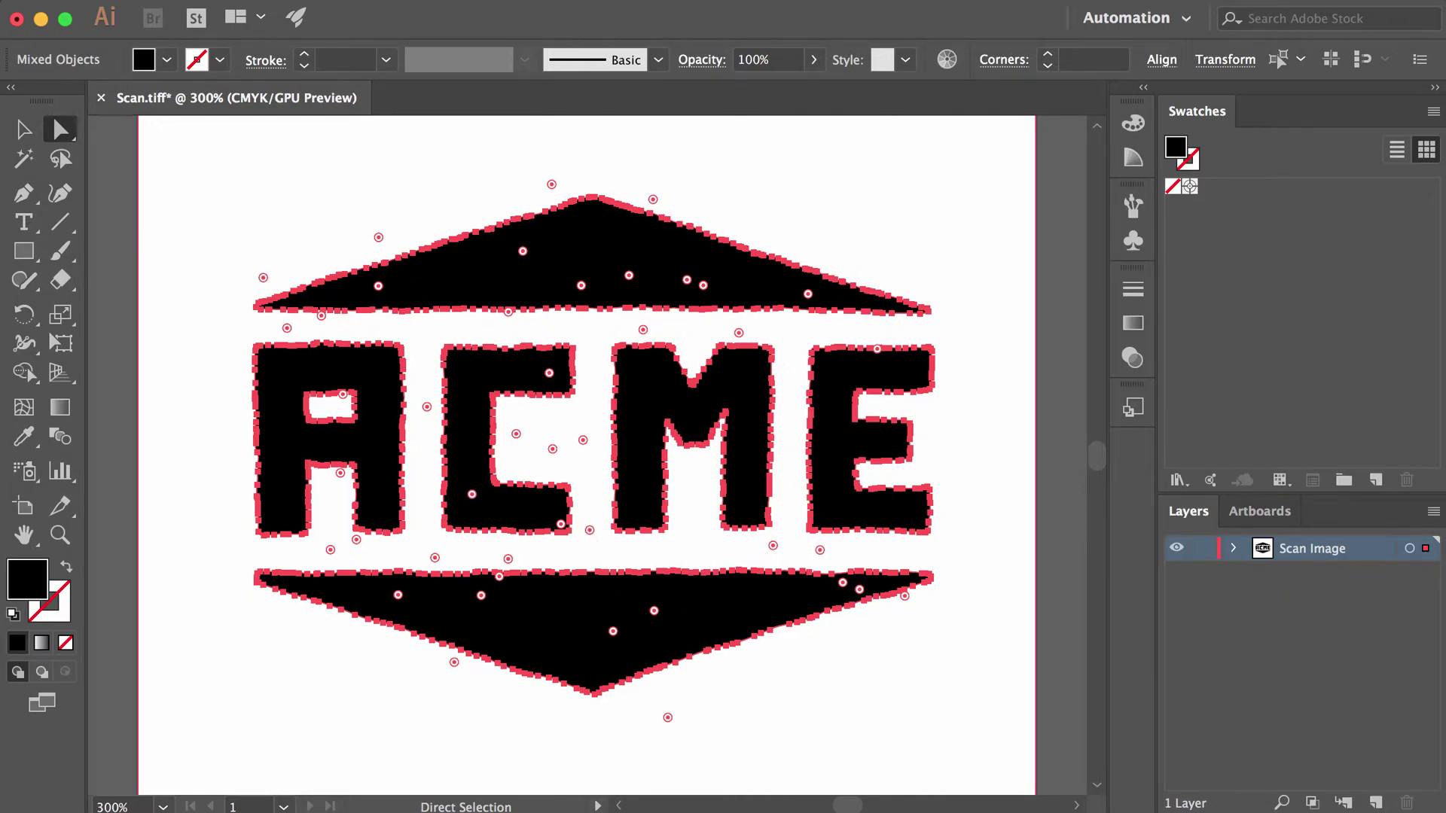
{"action": "left_click", "coordinate": [257, 0]}
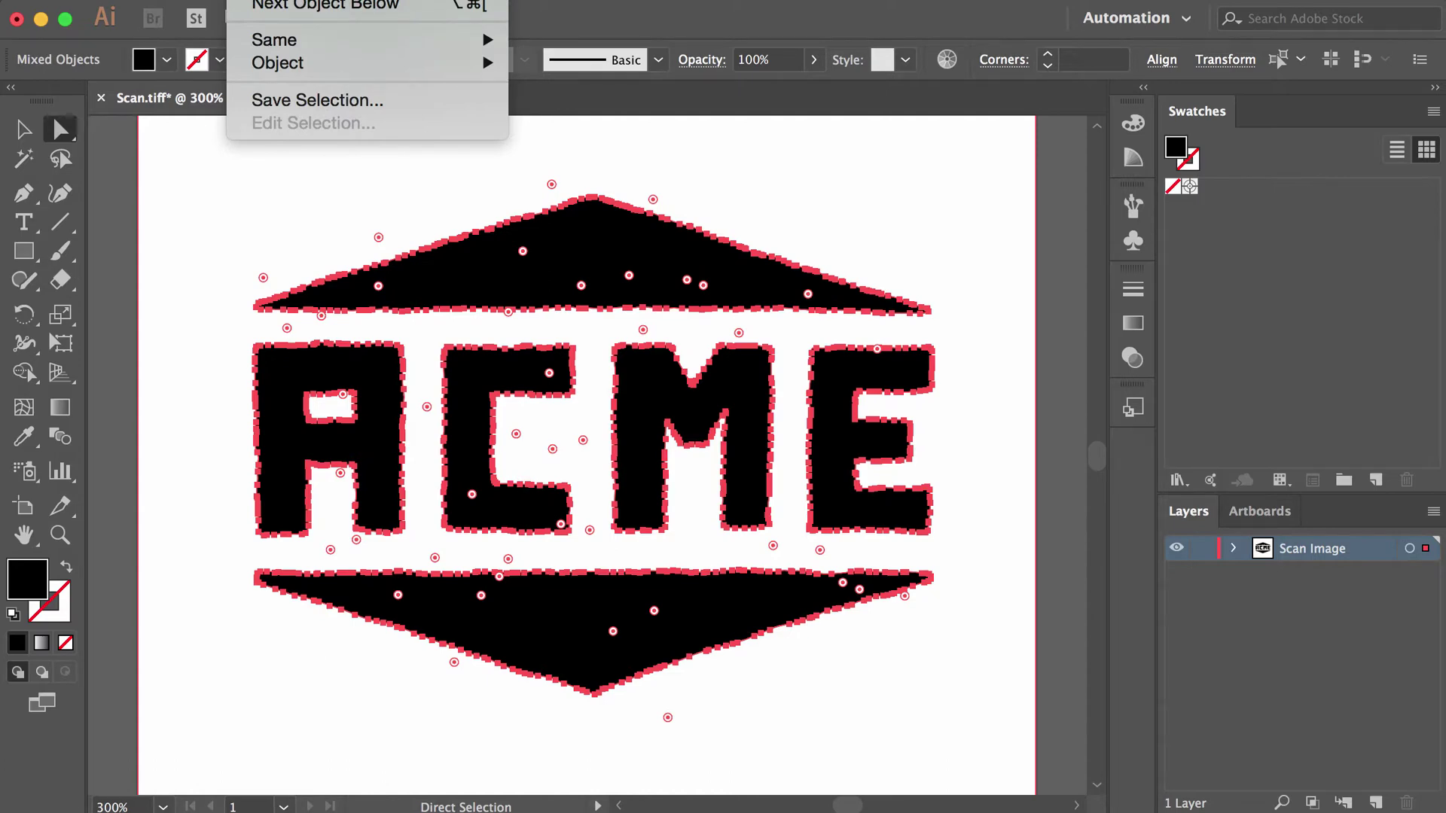
{"action": "key", "text": "super+shift+i"}
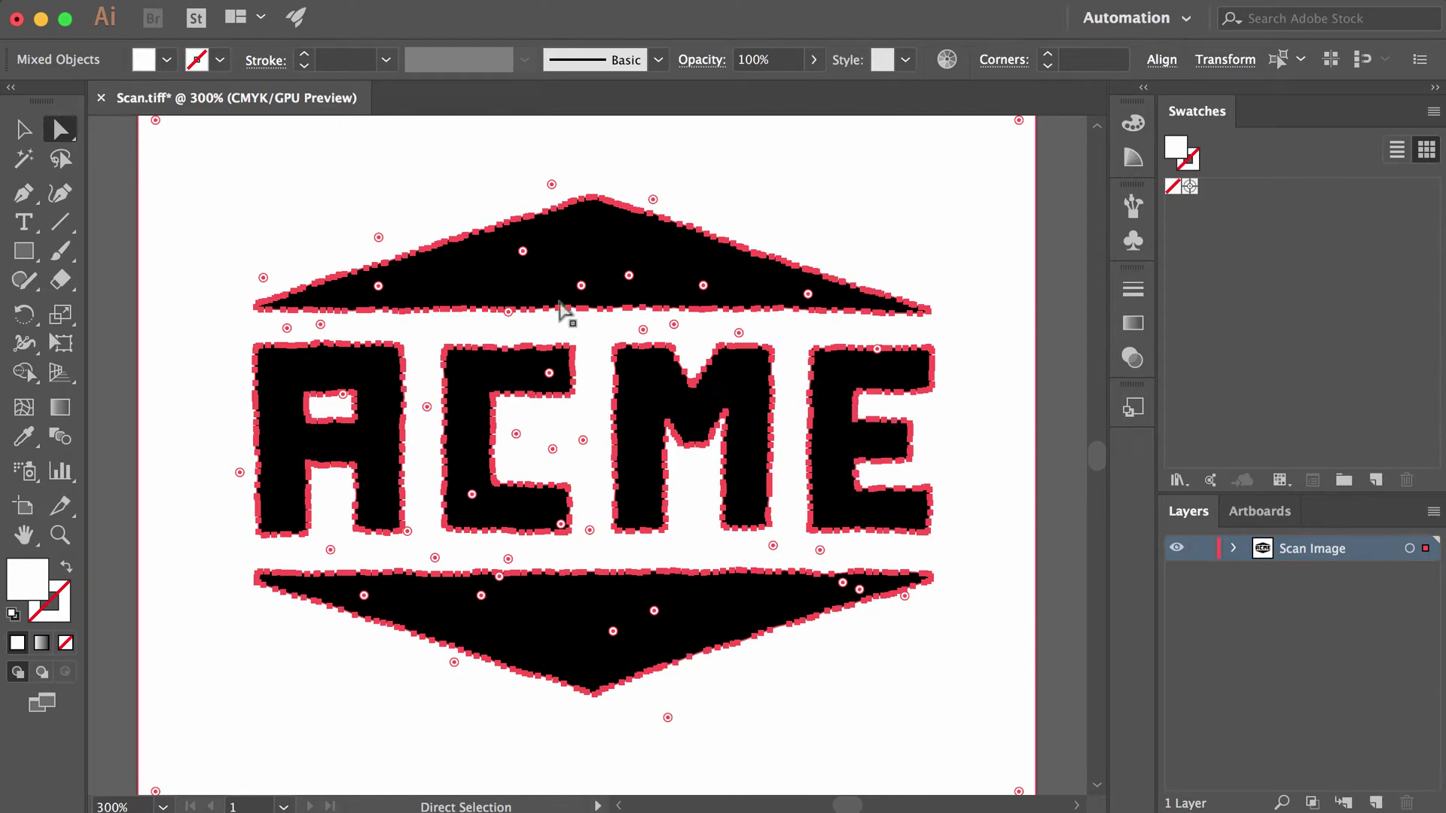
{"action": "left_click", "coordinate": [609, 335]}
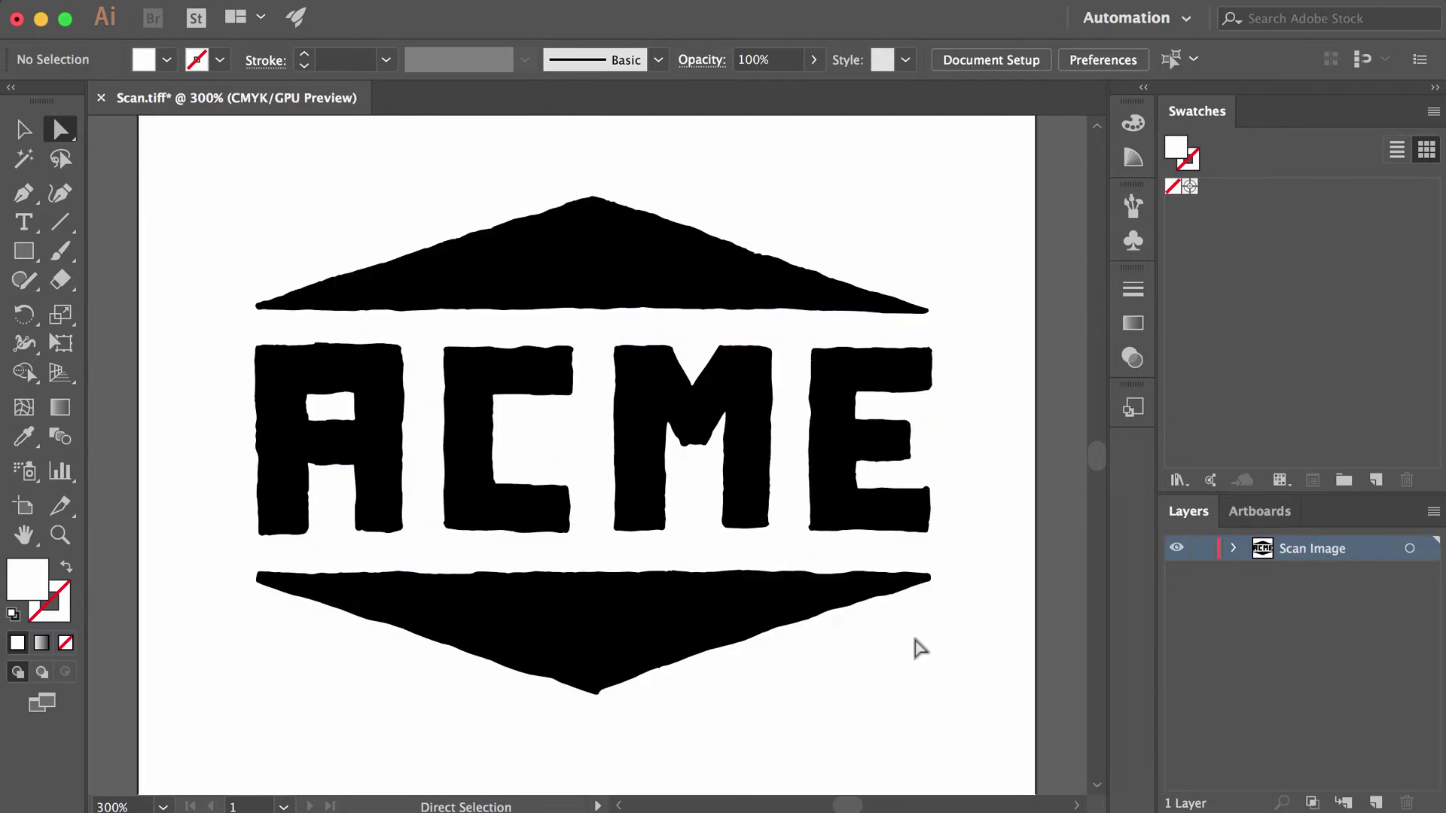
{"action": "left_click", "coordinate": [629, 623]}
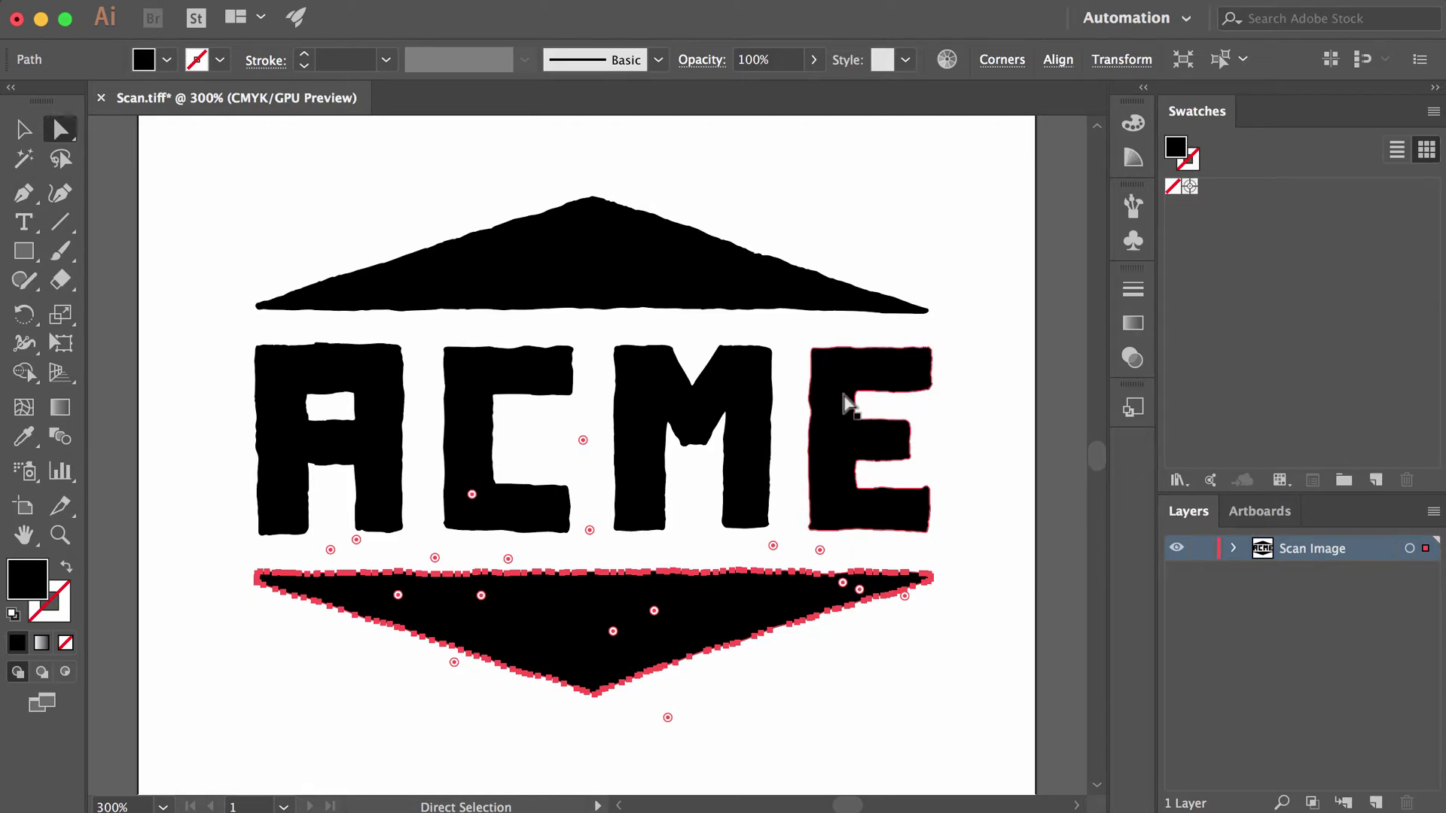
{"action": "scroll", "coordinate": [845, 405], "scroll_direction": "up", "scroll_amount": 3}
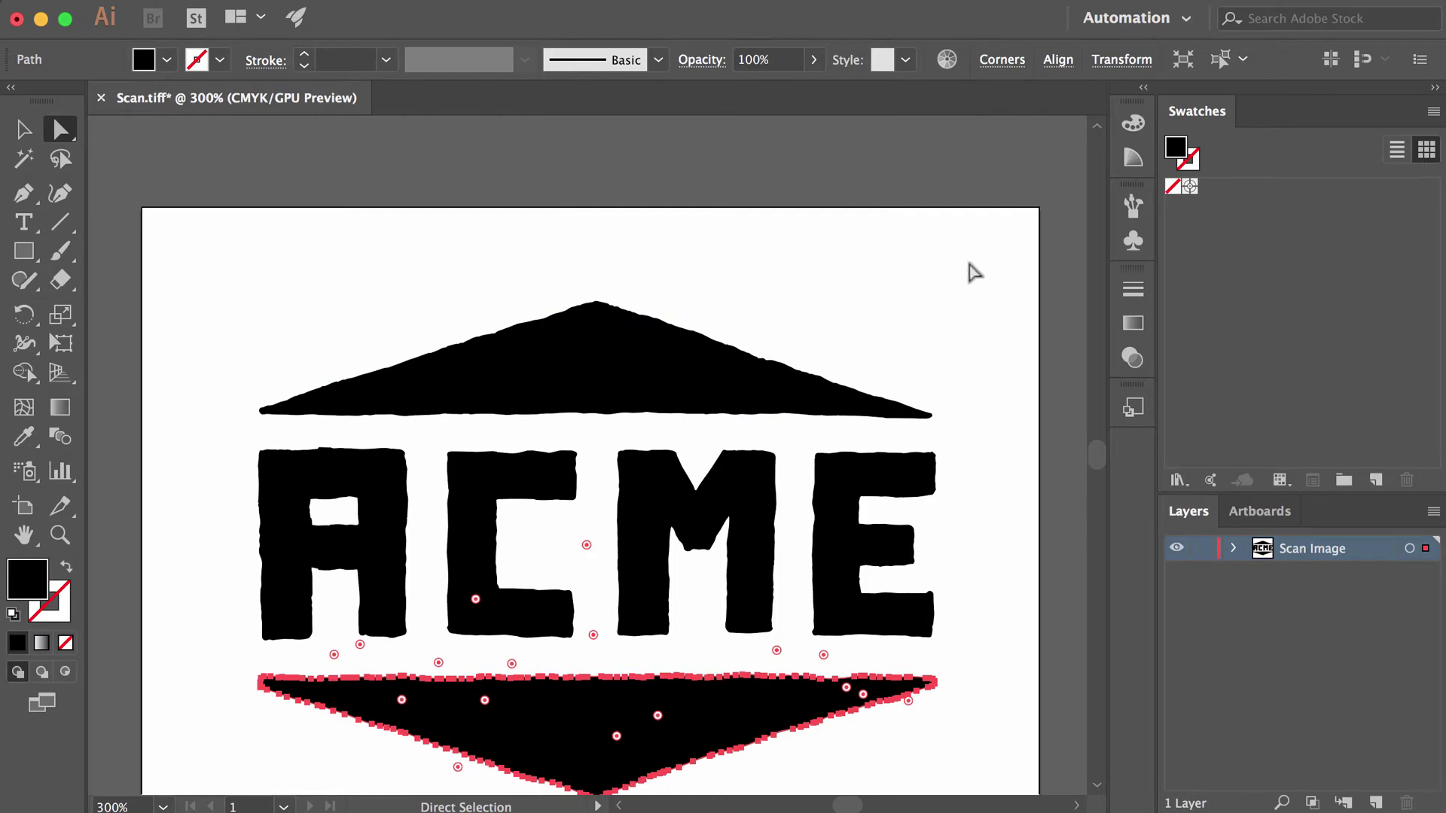
{"action": "left_click", "coordinate": [980, 265]}
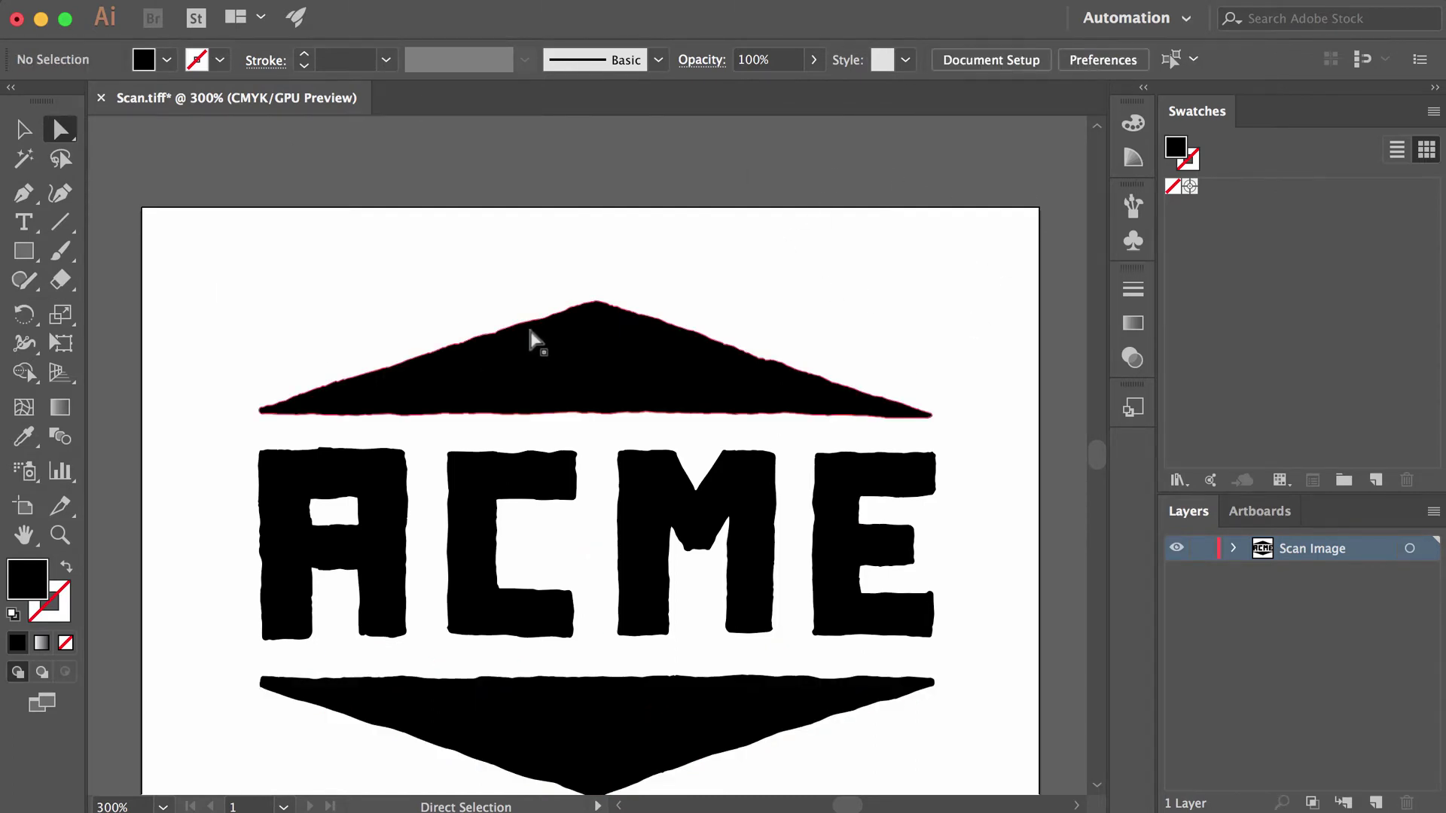
{"action": "left_click", "coordinate": [599, 338]}
{"action": "left_click", "coordinate": [390, 500]}
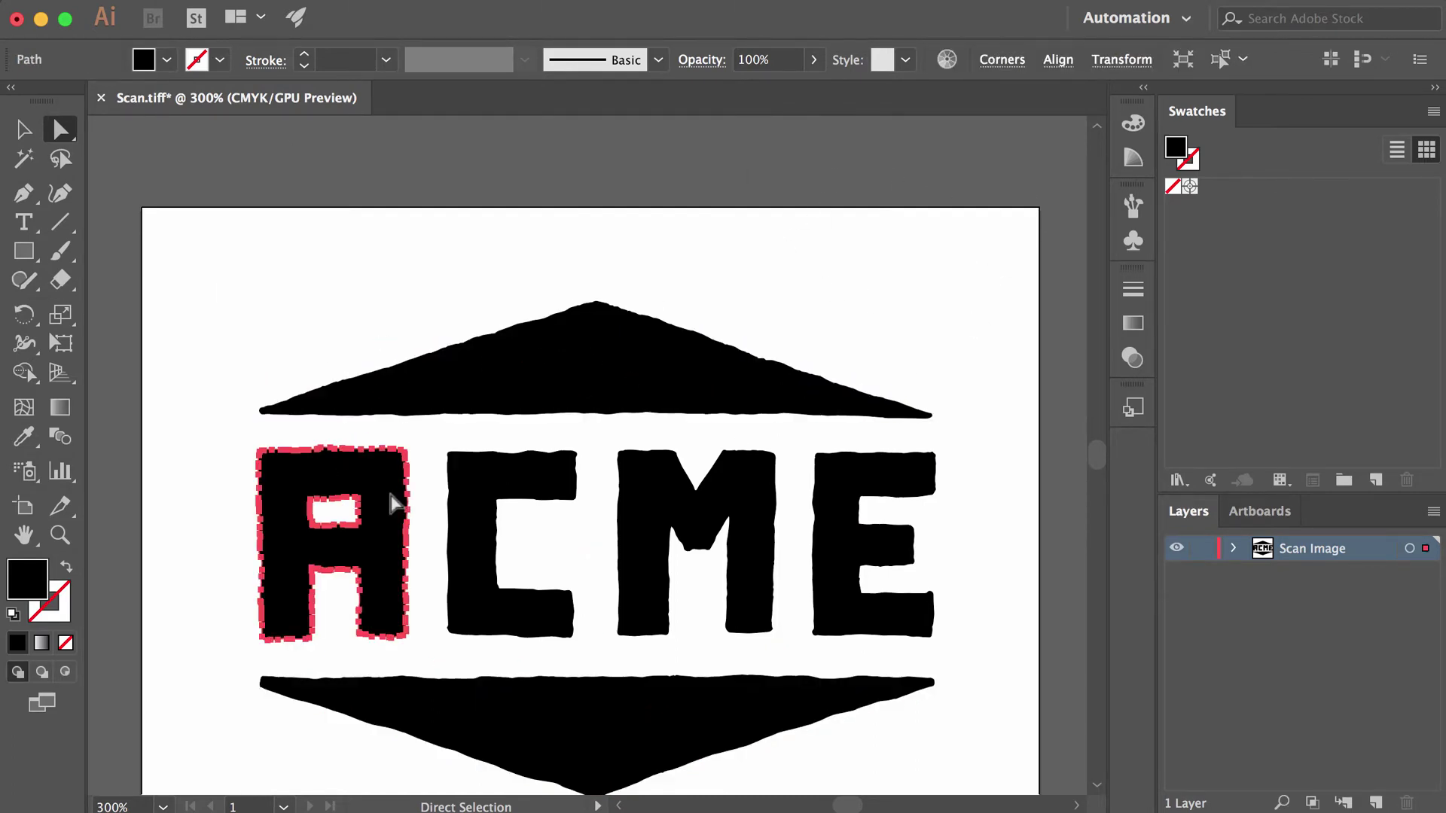
{"action": "left_click", "coordinate": [308, 340]}
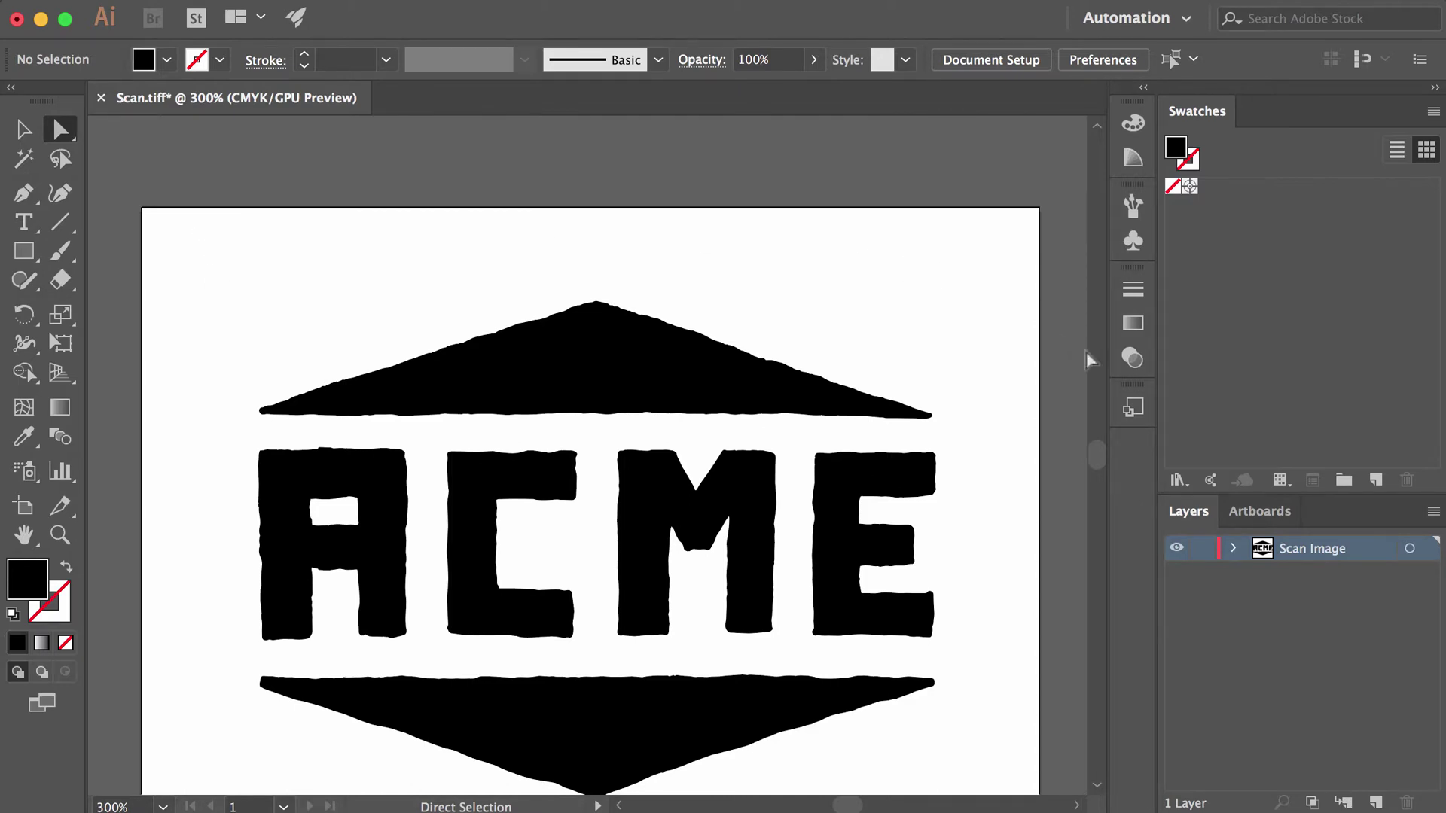
{"action": "scroll", "coordinate": [999, 319], "scroll_direction": "down", "scroll_amount": 1}
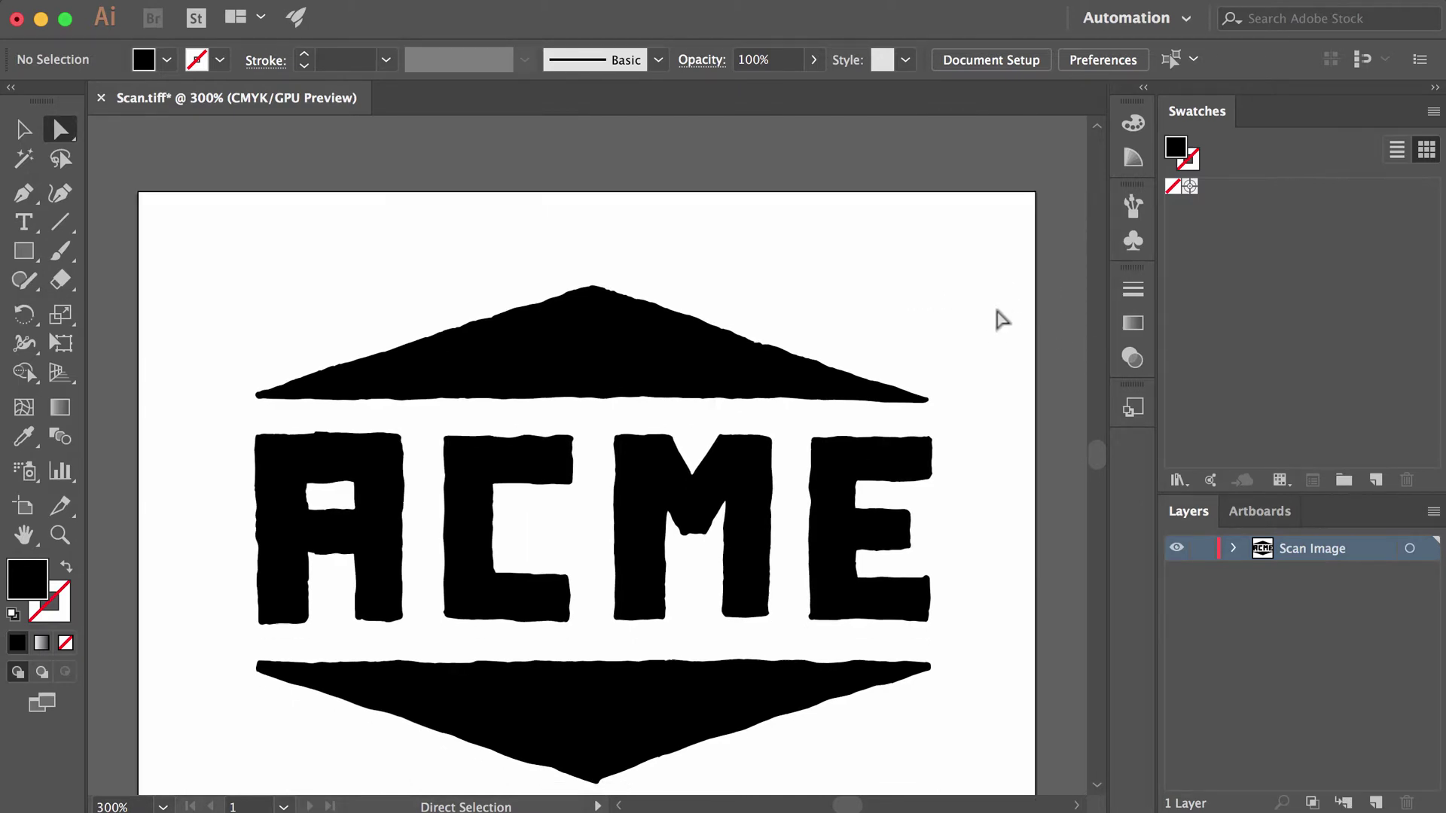
{"action": "scroll", "coordinate": [1002, 319], "scroll_direction": "down", "scroll_amount": 5}
{"action": "left_click", "coordinate": [601, 588]}
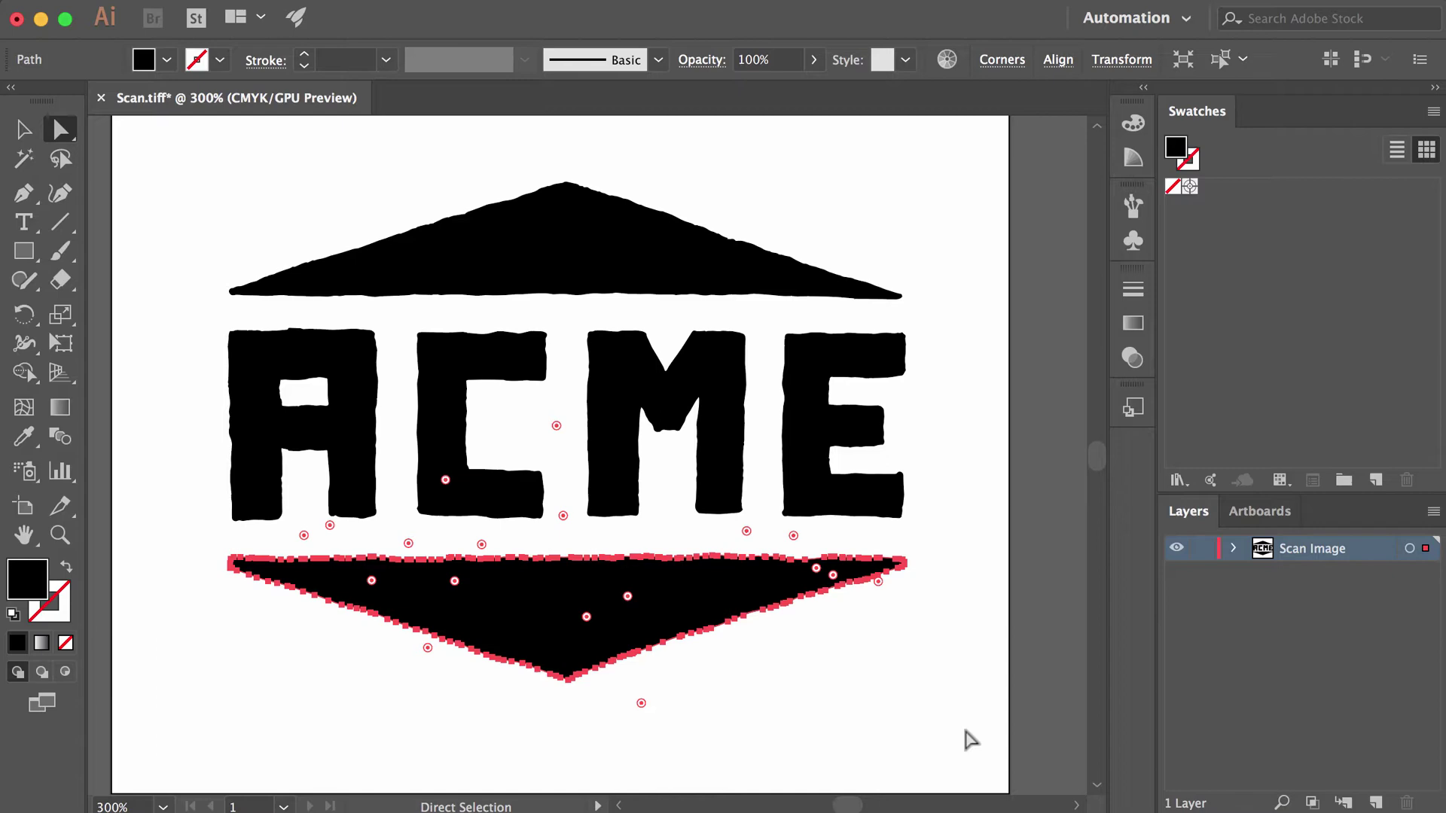
{"action": "left_click", "coordinate": [967, 732]}
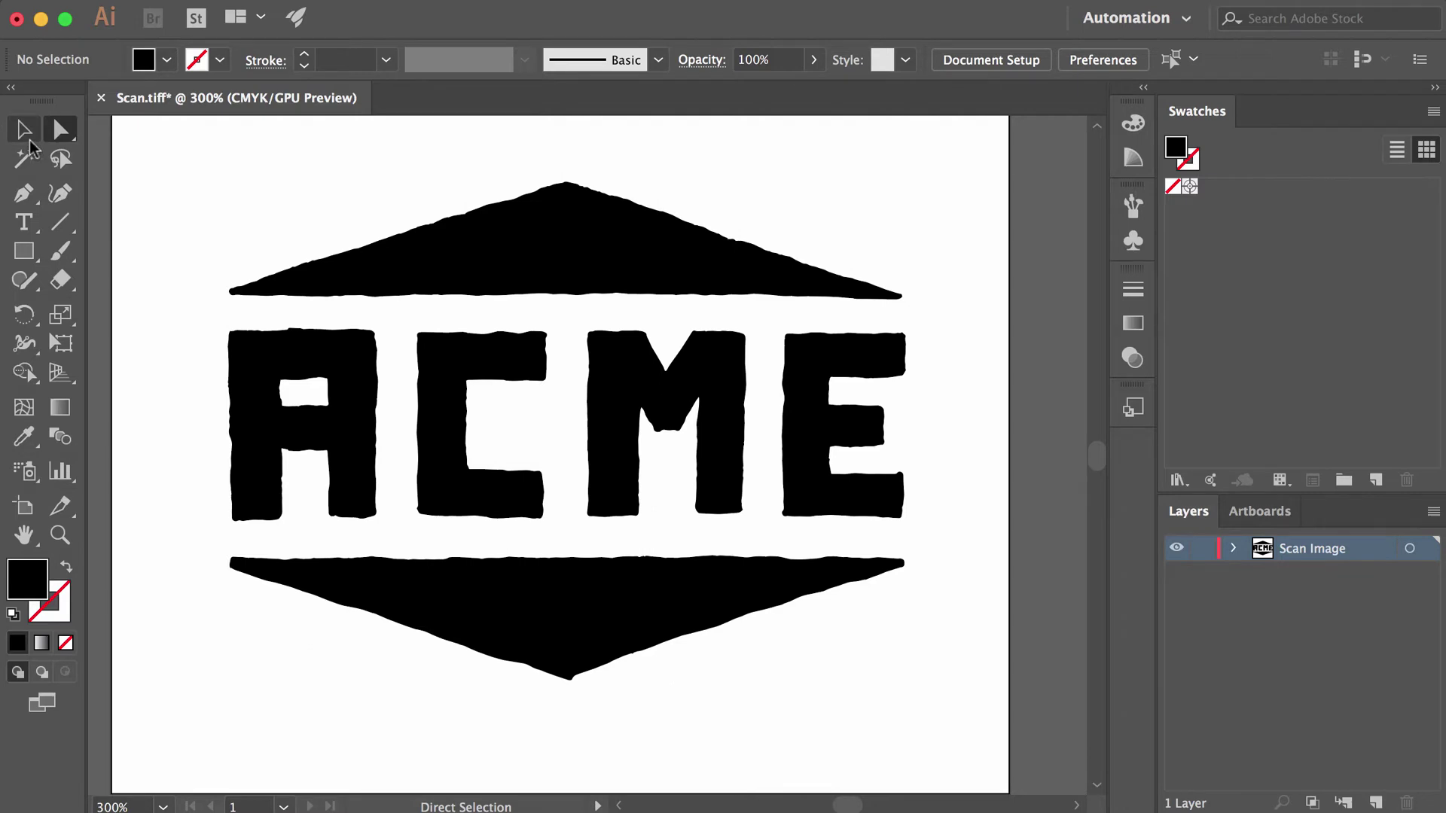
Expand the Scan Image layer, select the ACME group with the Selection tool, and show the Color panel.
{"action": "left_click", "coordinate": [1232, 549]}
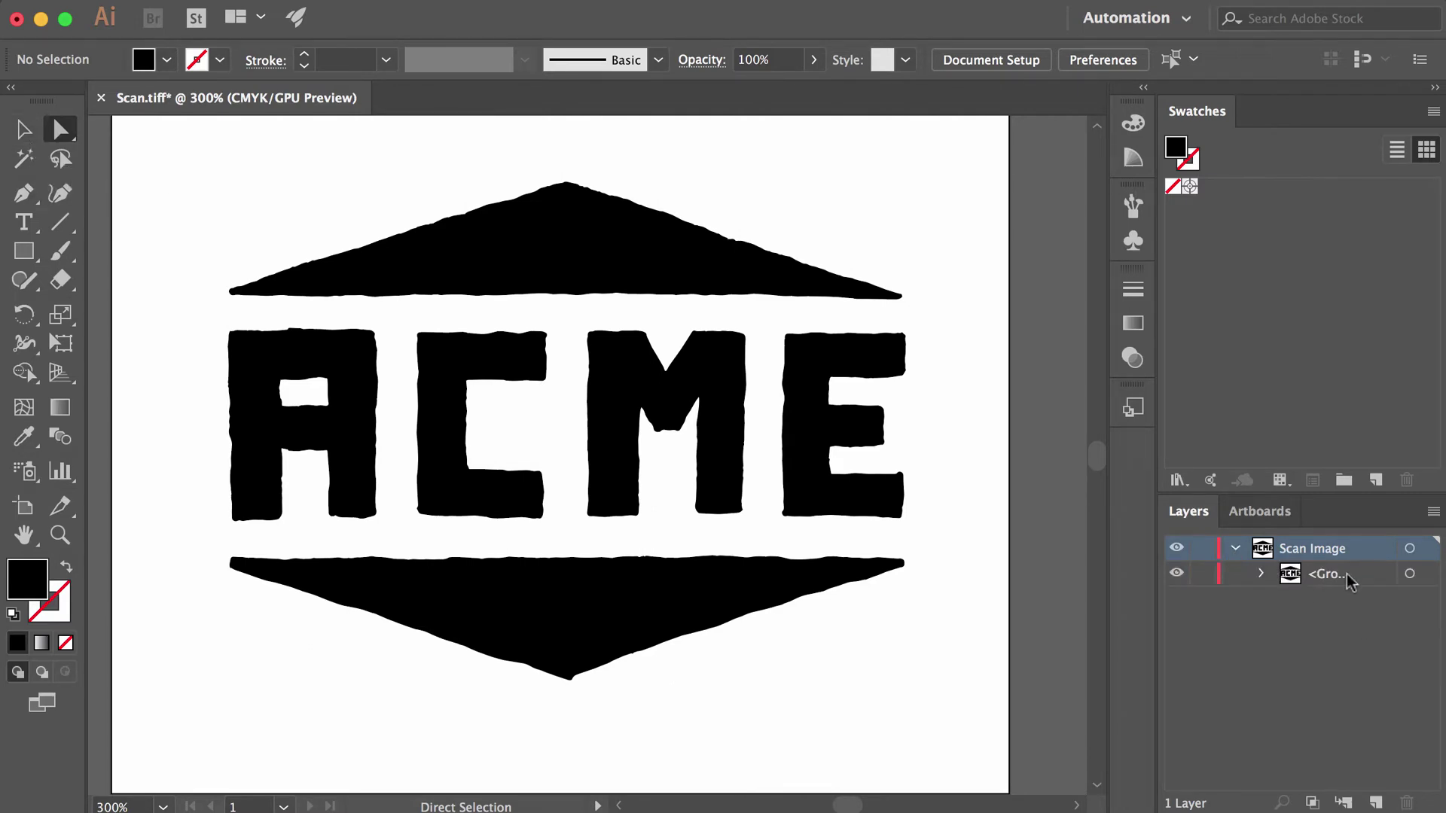
{"action": "left_click", "coordinate": [26, 130]}
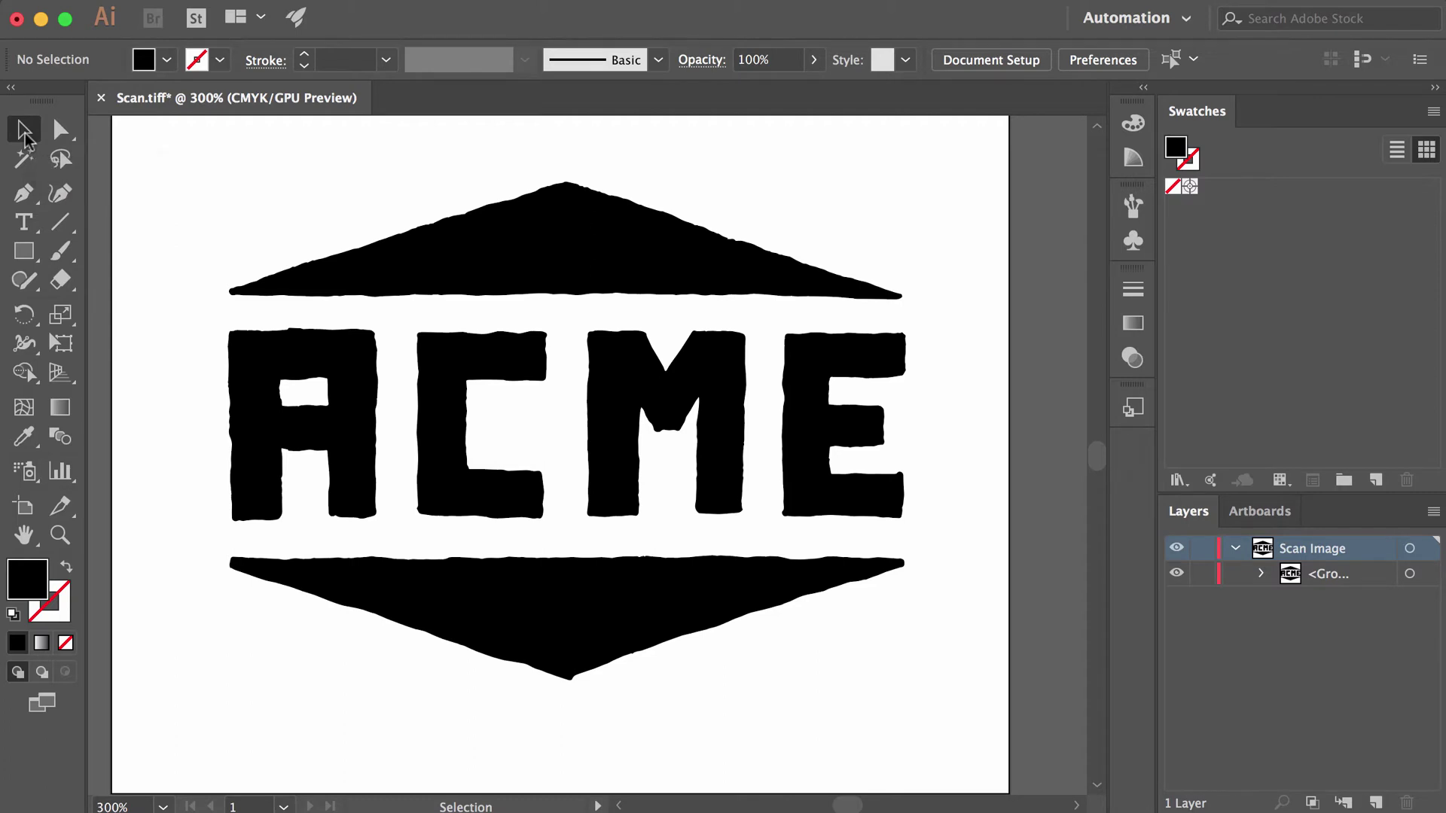
{"action": "left_click", "coordinate": [584, 239]}
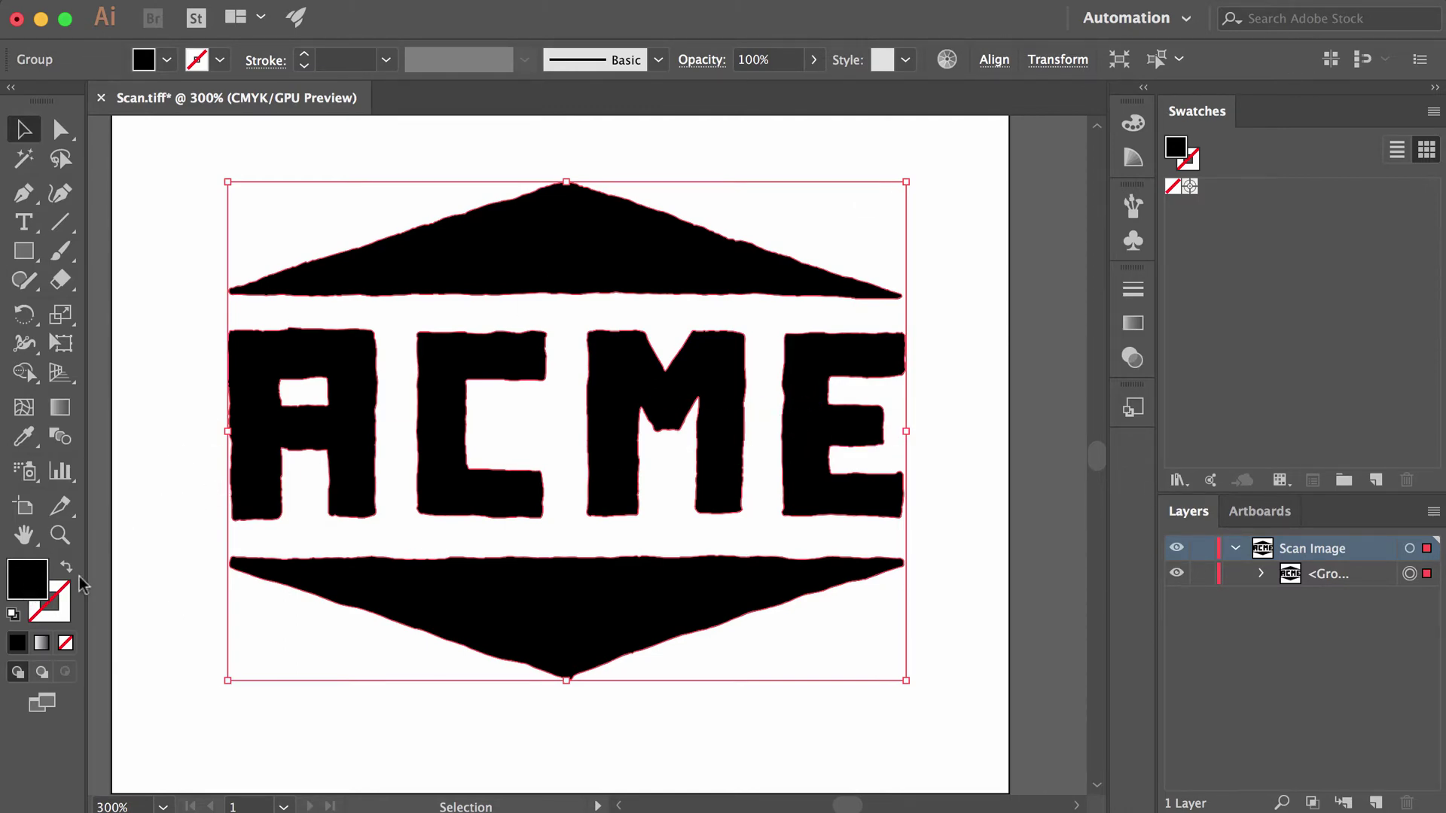
{"action": "left_click", "coordinate": [34, 591]}
{"action": "left_click", "coordinate": [1034, 364]}
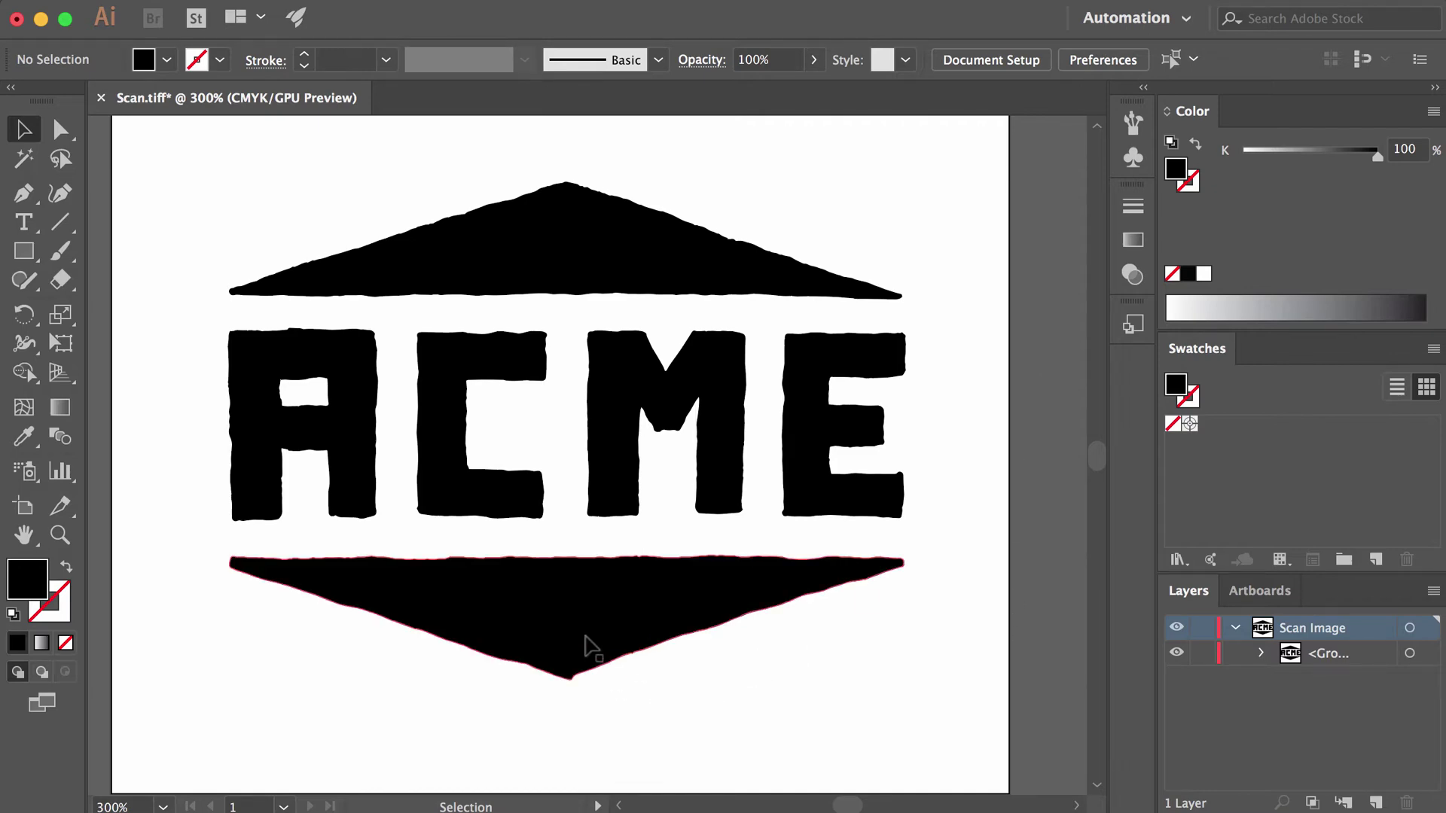
Reselect the ACME group and give its fill a teal colour in the Color Picker.
{"action": "left_click", "coordinate": [585, 645]}
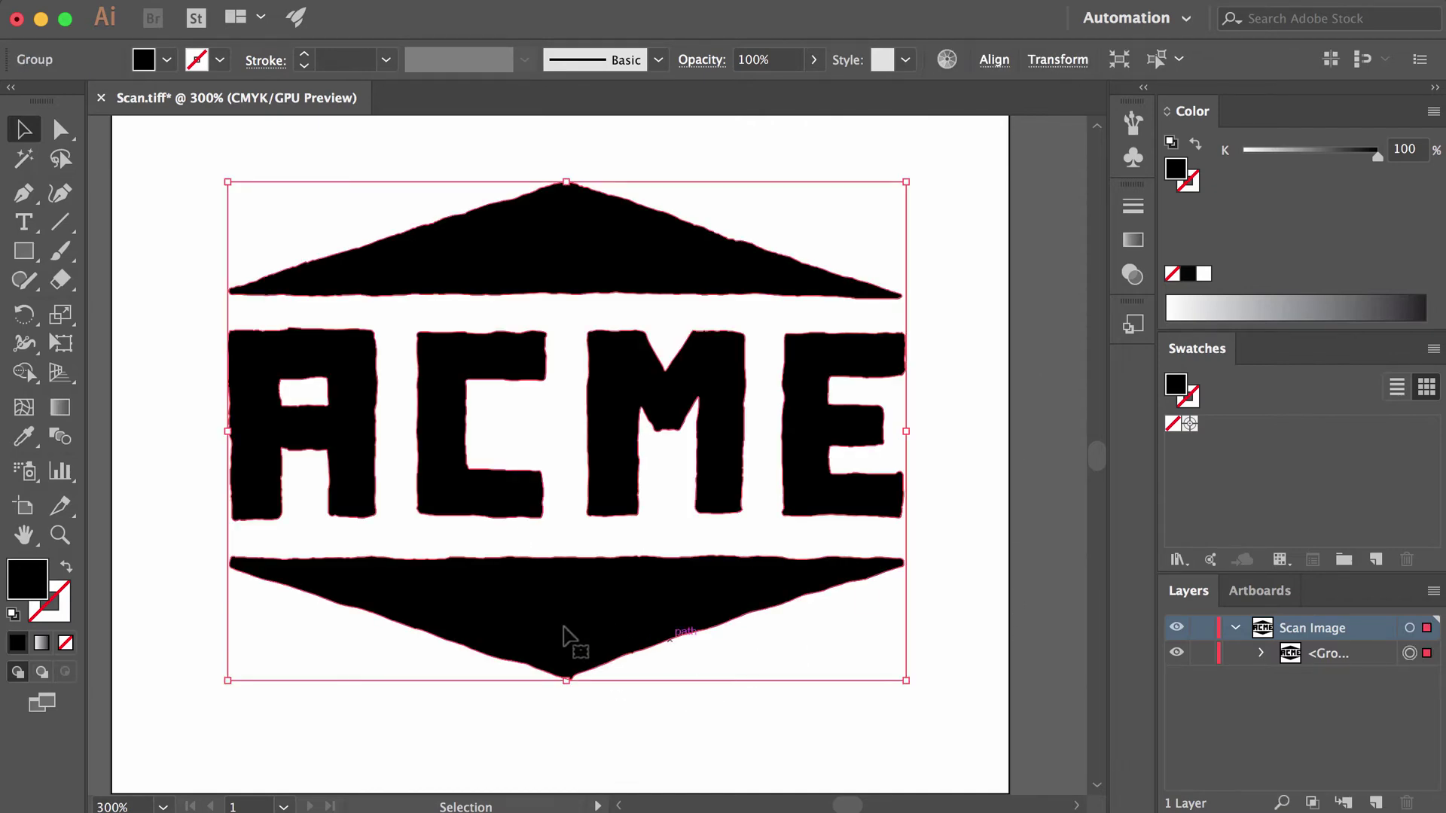
{"action": "double_click", "coordinate": [28, 584]}
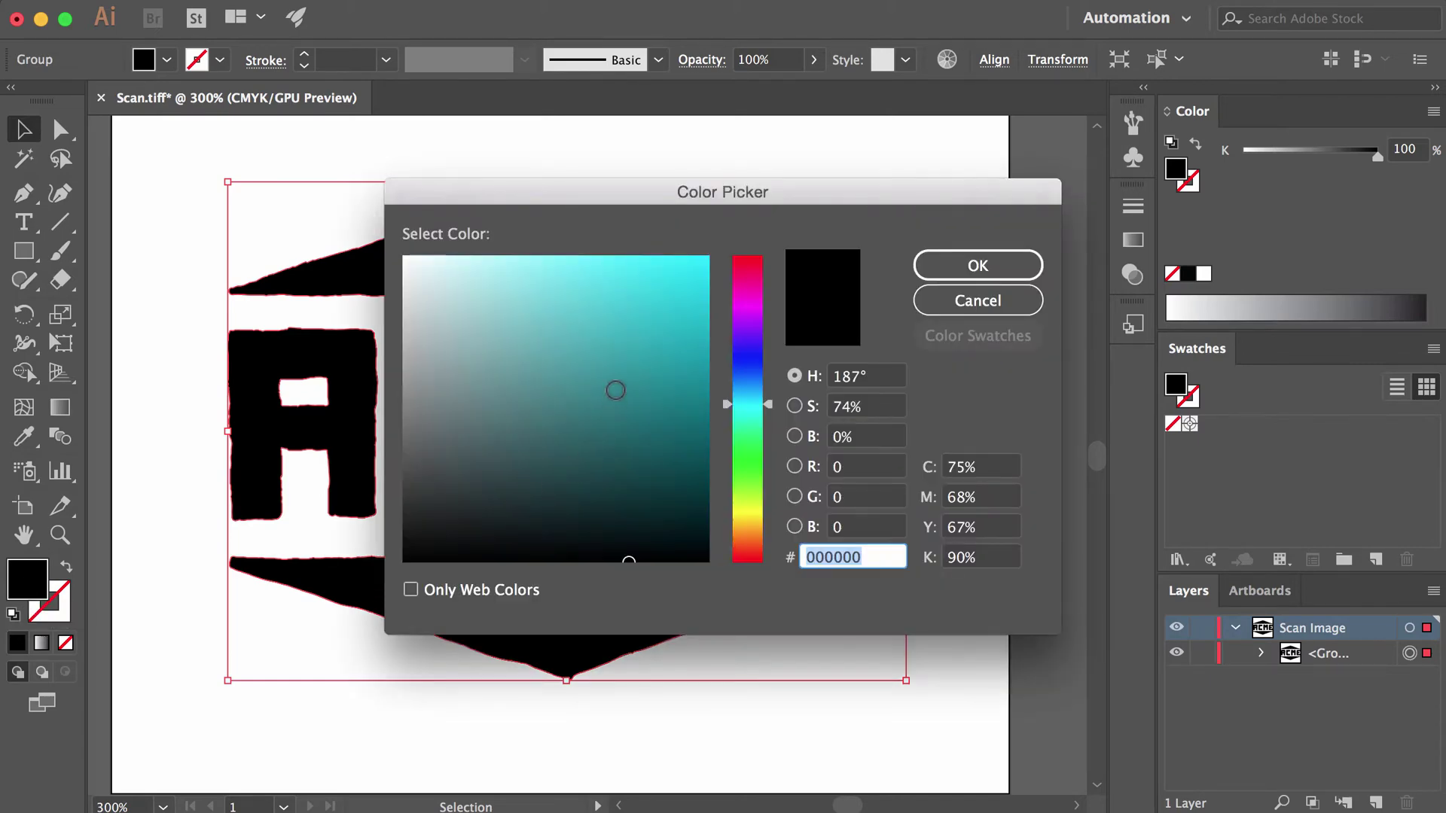
{"action": "left_click", "coordinate": [595, 389]}
{"action": "left_click", "coordinate": [968, 273]}
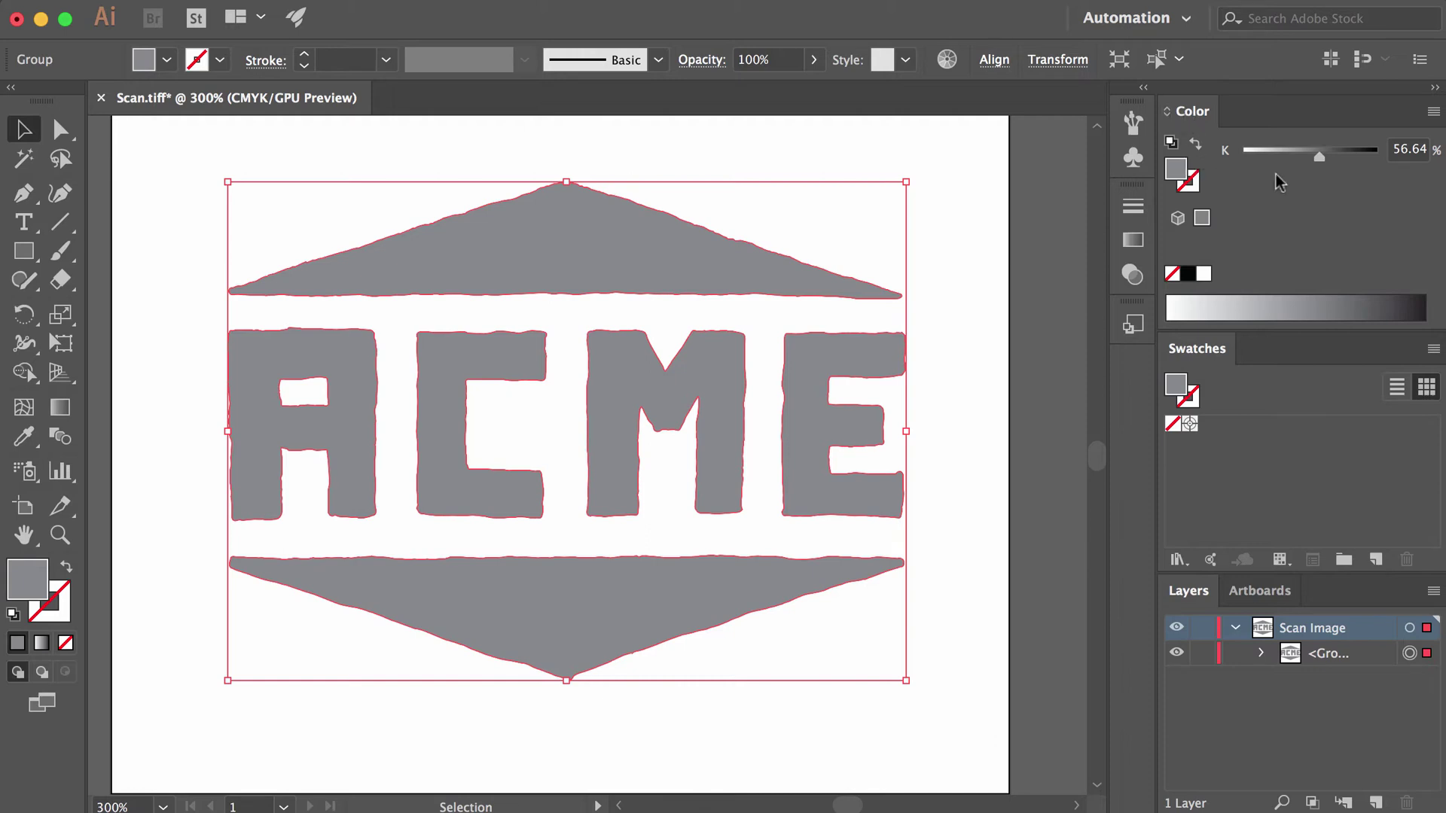
Switch the Color panel to RGB and change the logo fill to green 5E8C35.
{"action": "left_click", "coordinate": [1434, 113]}
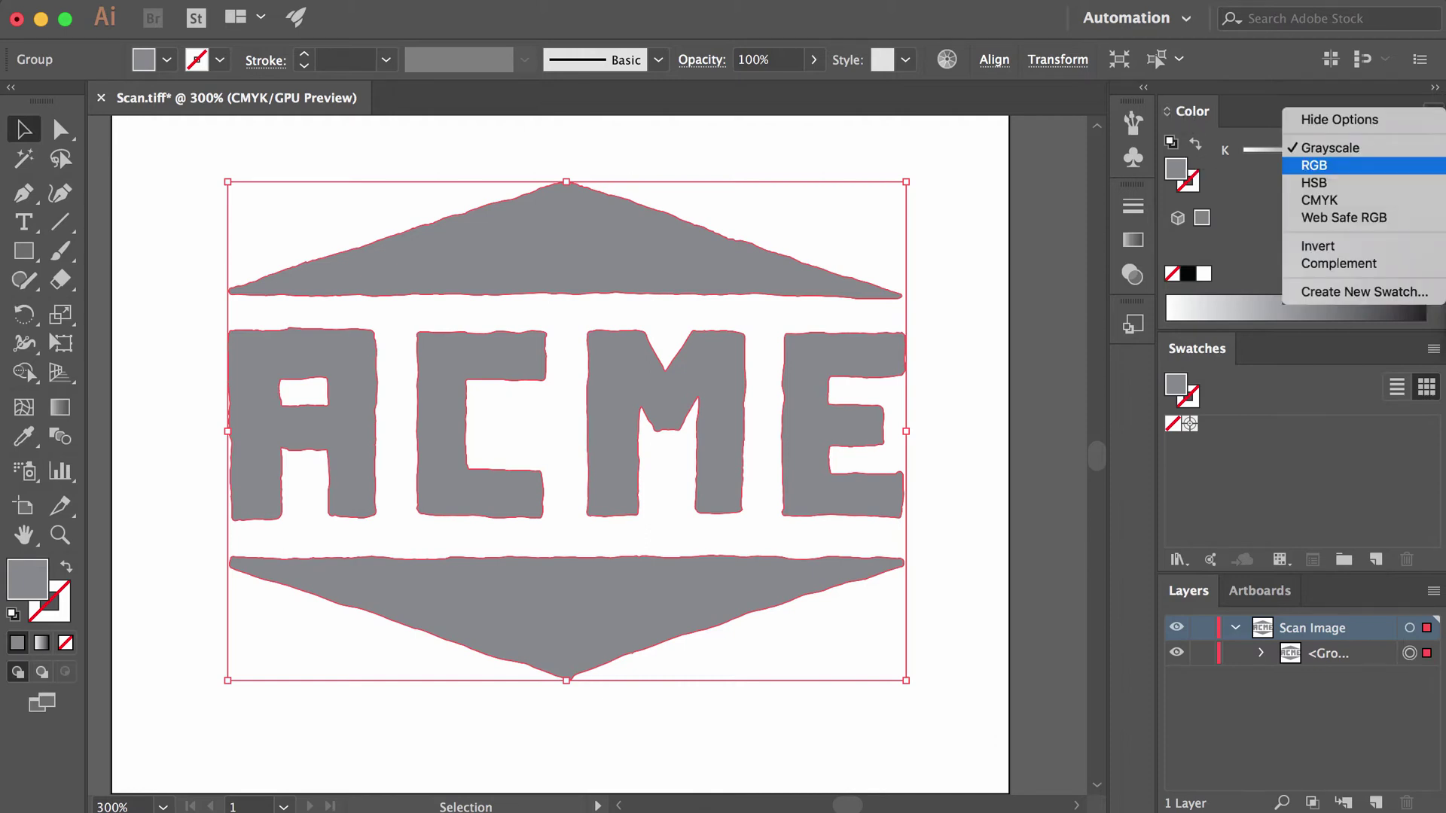
{"action": "left_click", "coordinate": [1314, 165]}
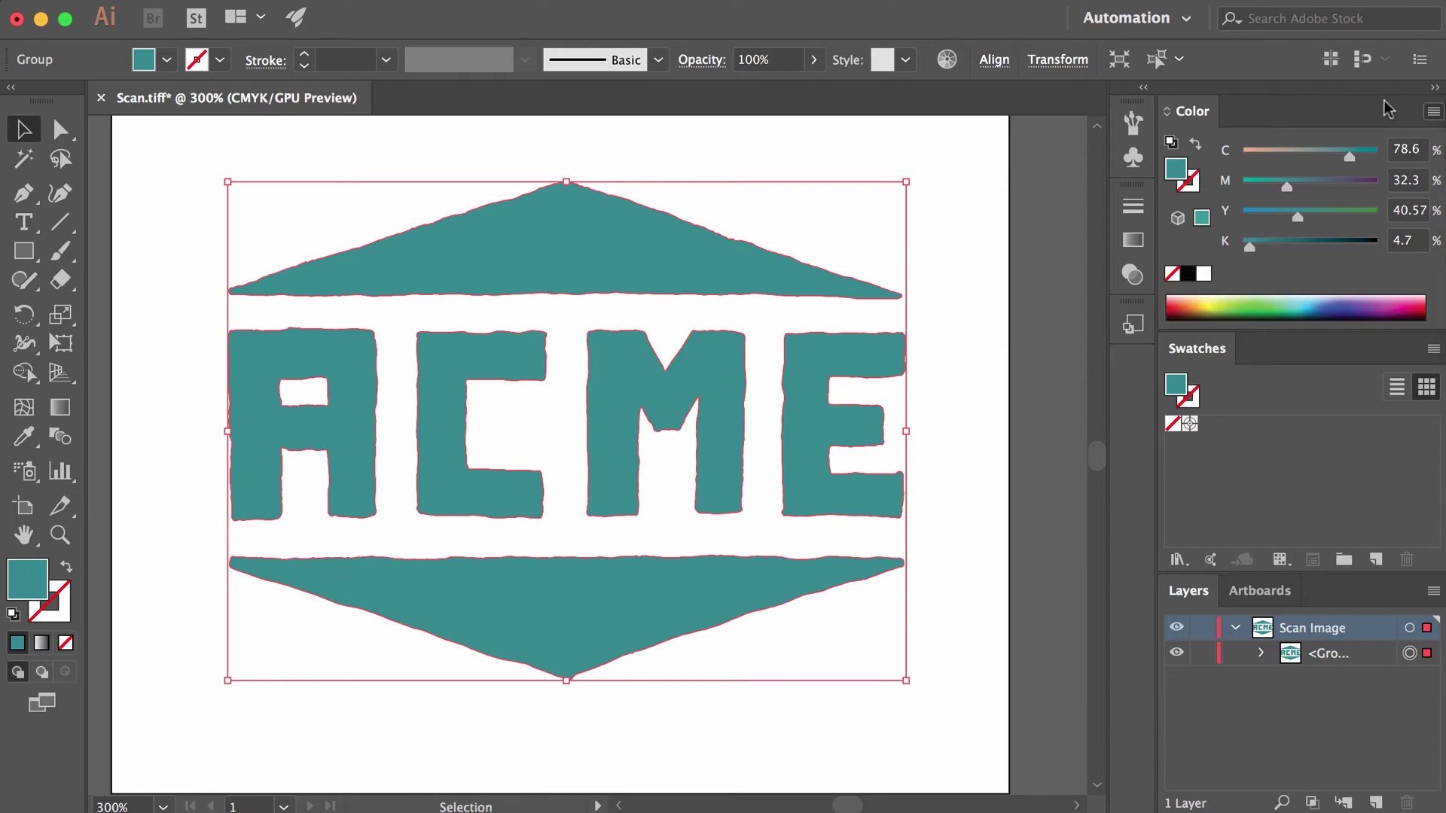
{"action": "double_click", "coordinate": [22, 581]}
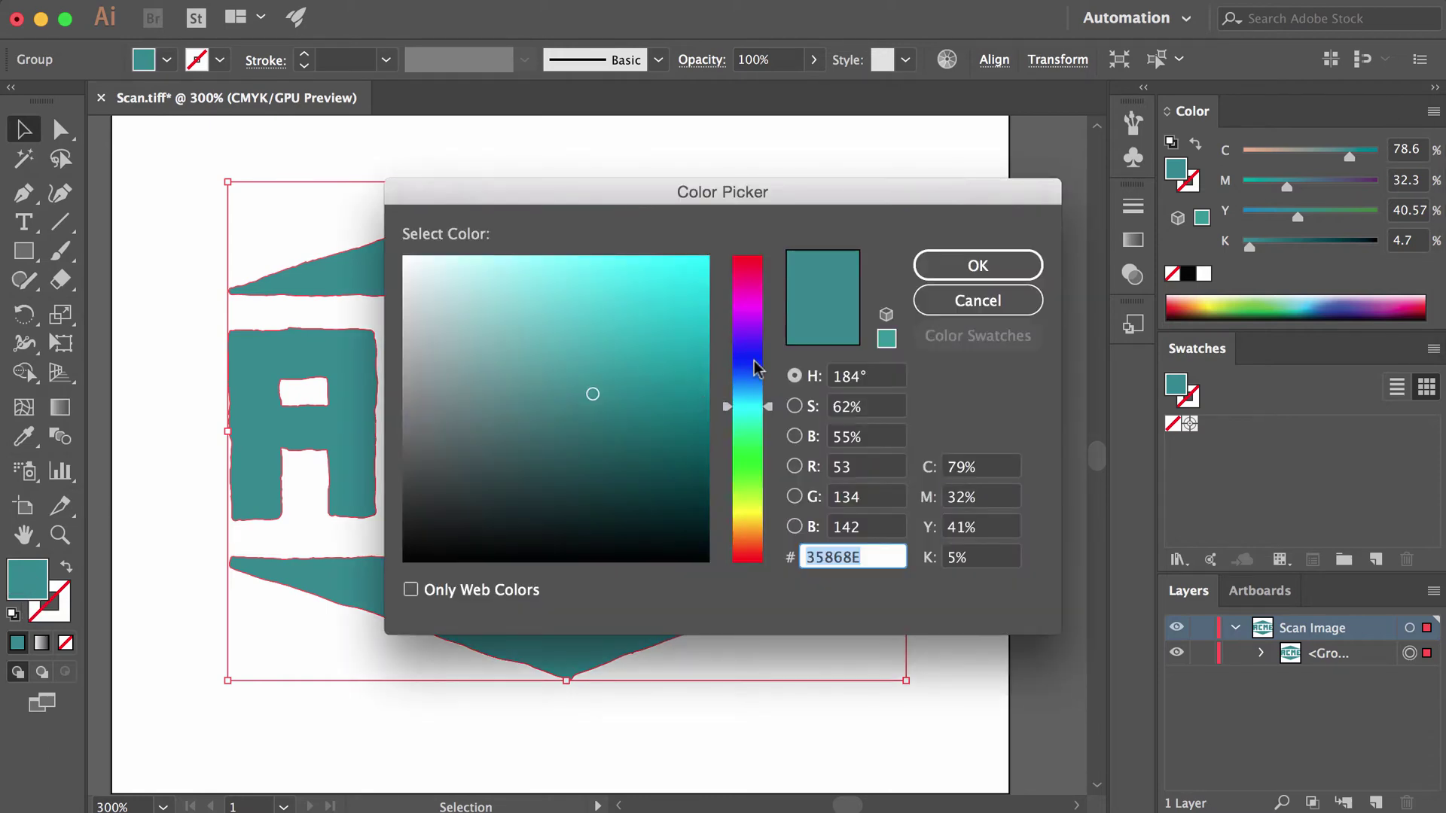
{"action": "left_click", "coordinate": [748, 487]}
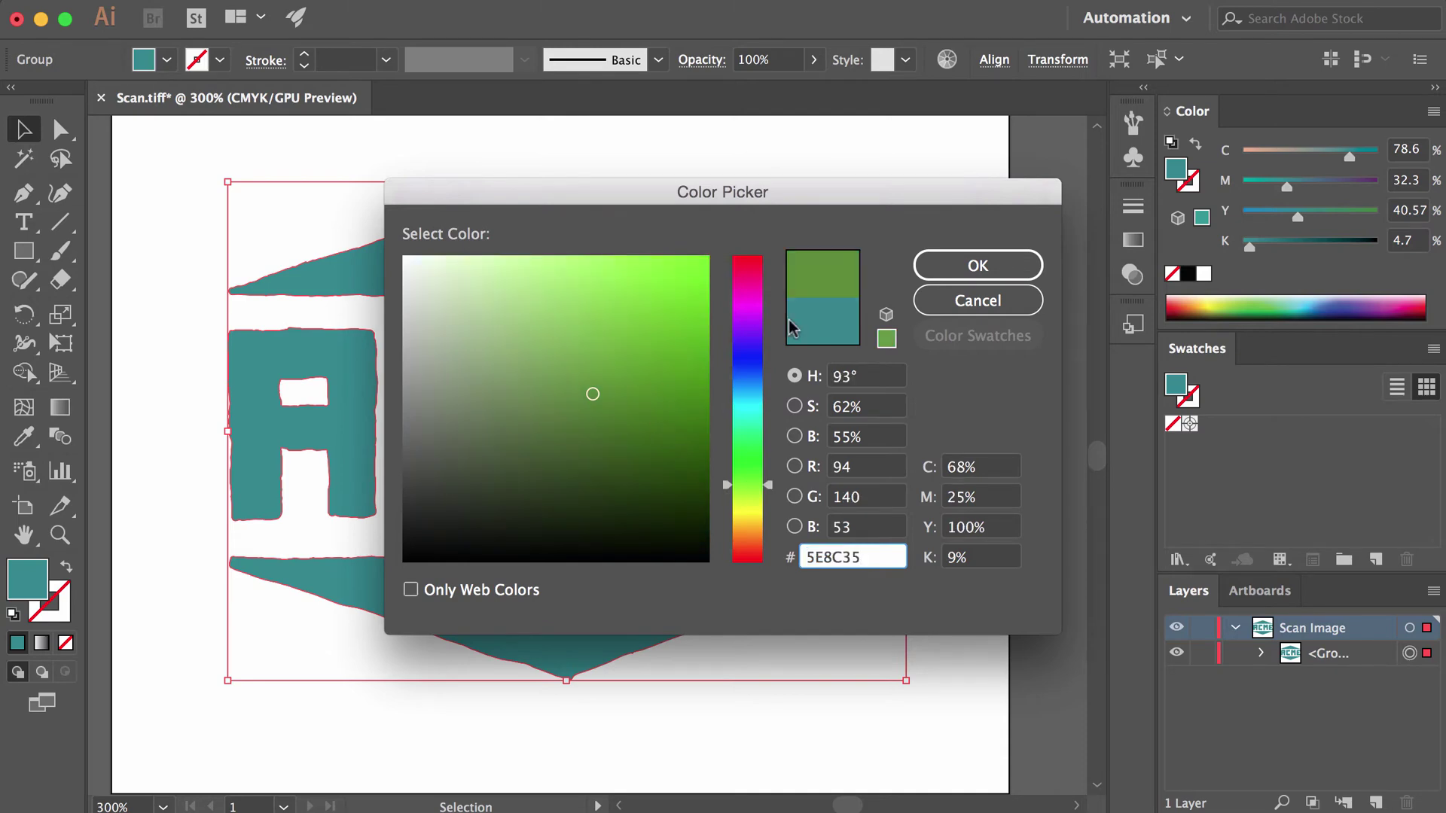
{"action": "left_click", "coordinate": [984, 273]}
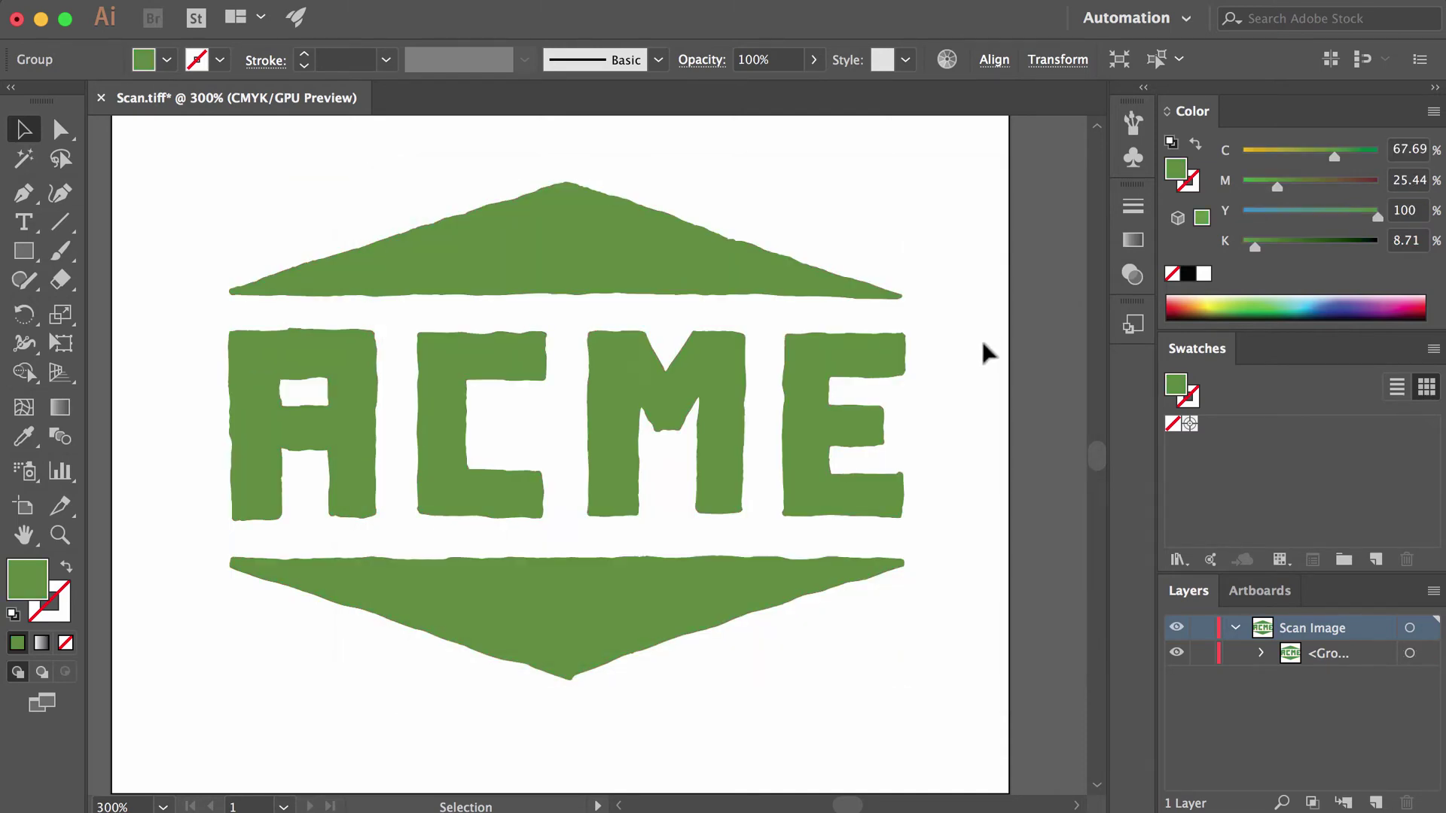
Save the logo as Scan.ai on the Desktop in Illustrator format with default Illustrator Options.
{"action": "left_click", "coordinate": [986, 352]}
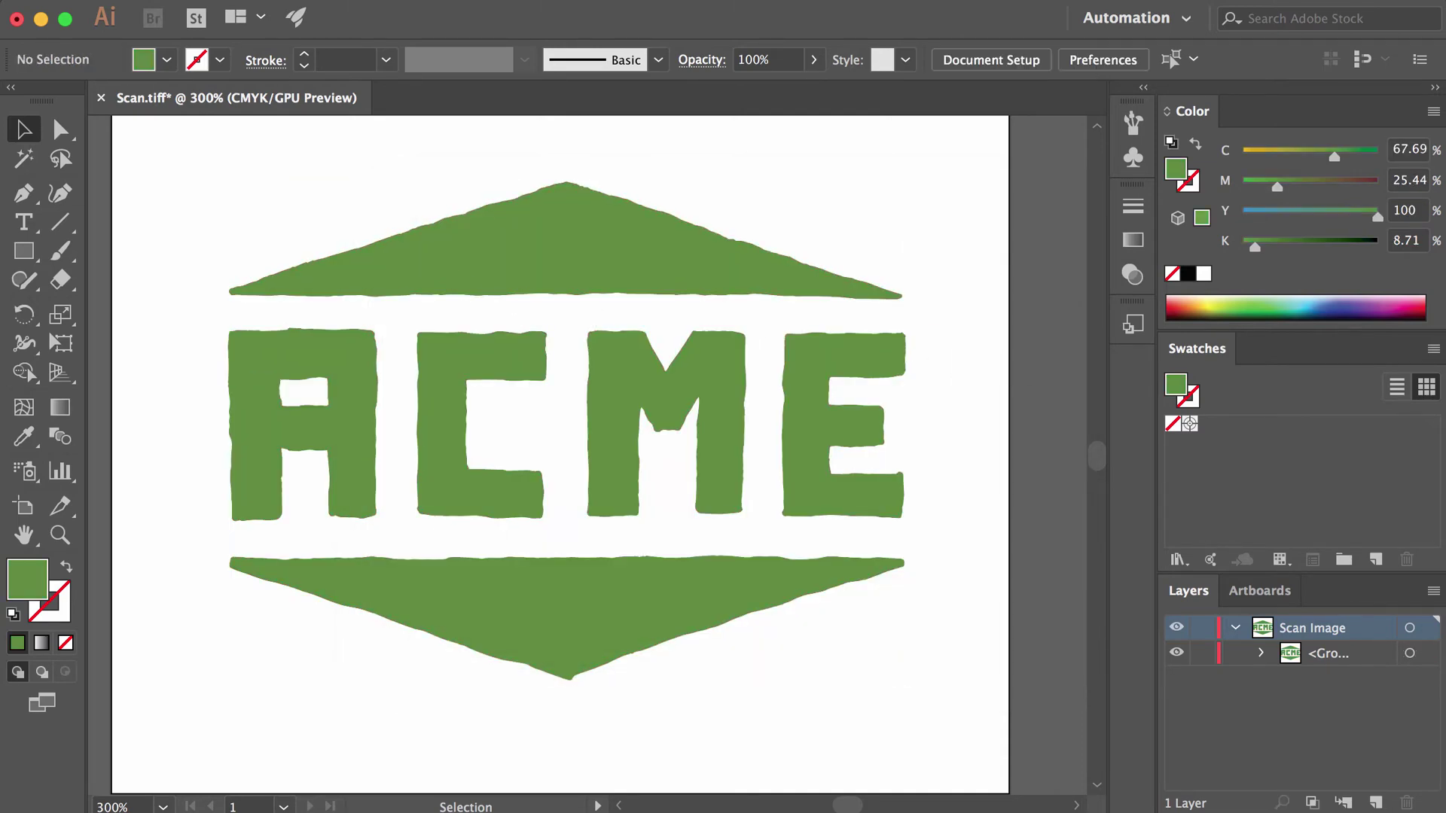
{"action": "left_click", "coordinate": [45, 1]}
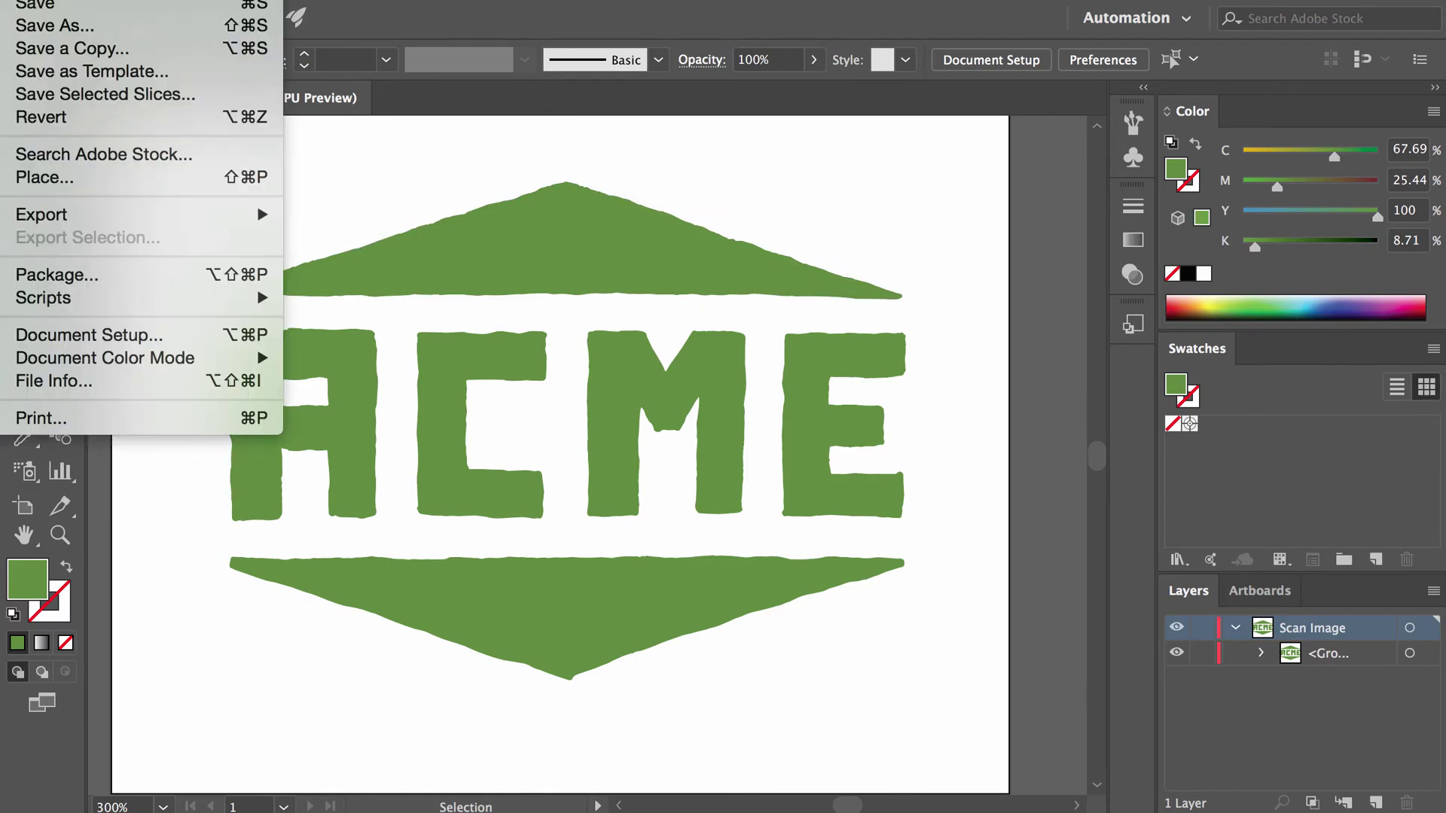
{"action": "left_click", "coordinate": [65, 34]}
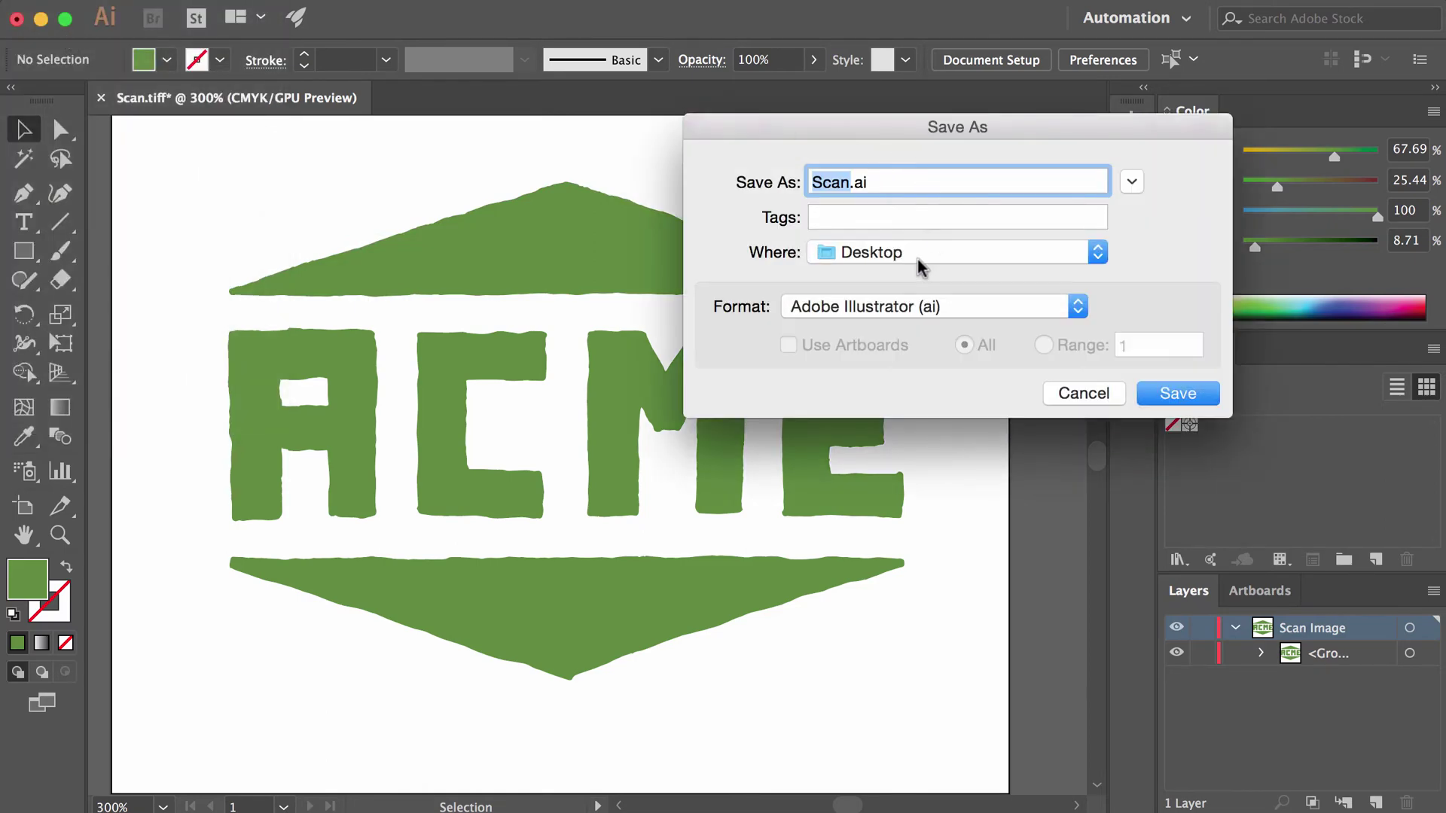
{"action": "left_click", "coordinate": [1194, 399]}
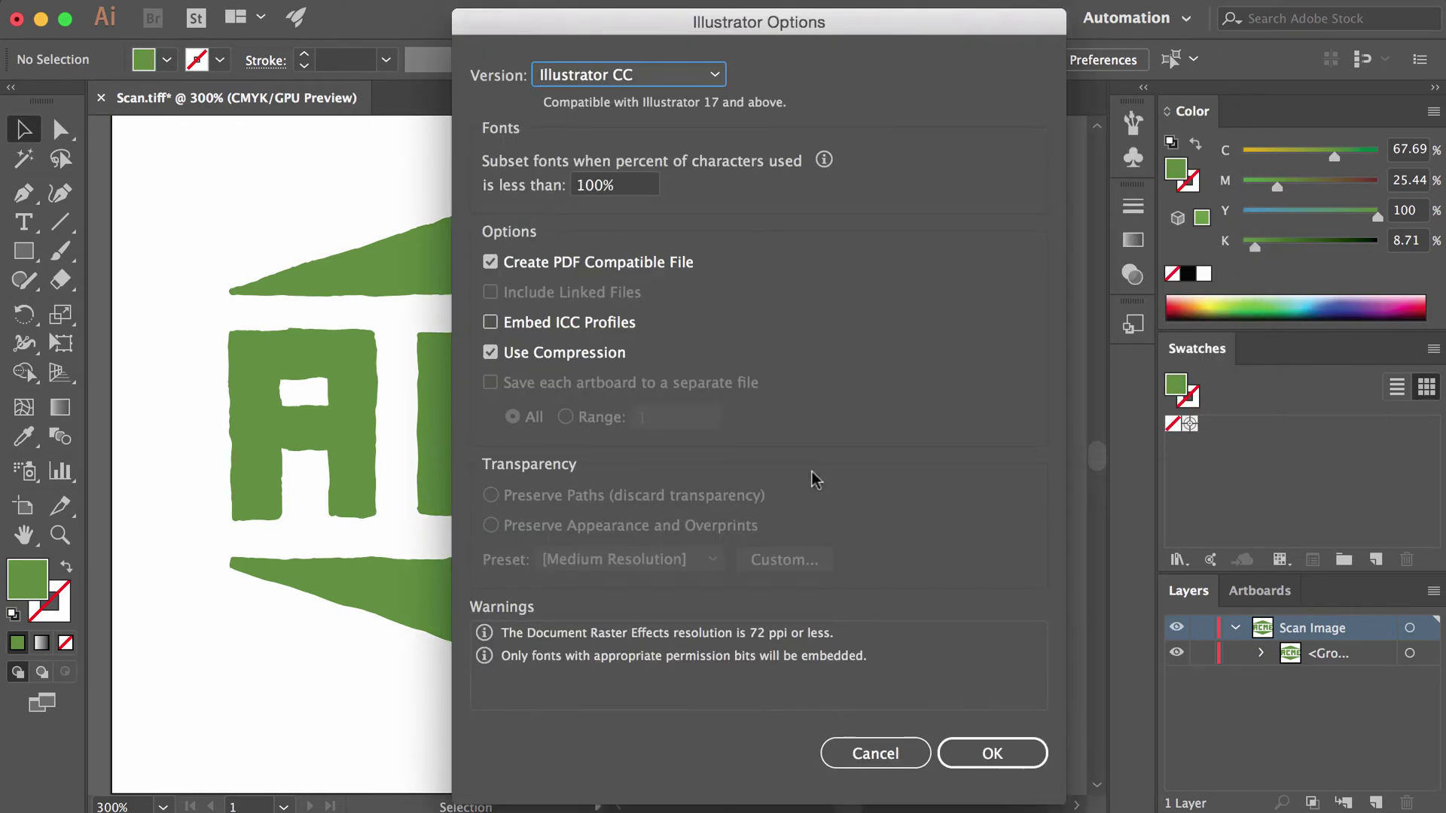
{"action": "left_click", "coordinate": [1025, 755]}
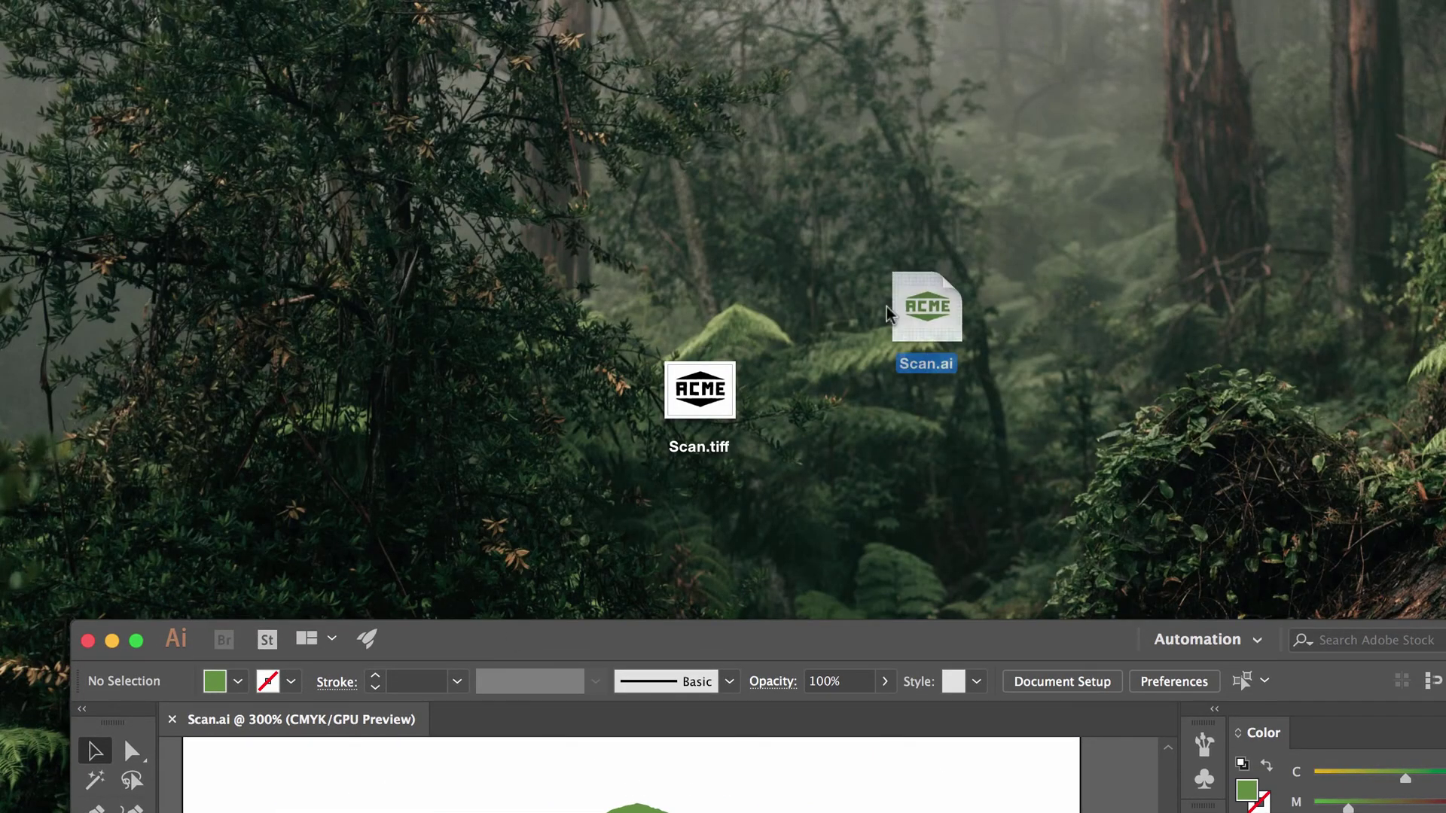
{"action": "left_click", "coordinate": [850, 641]}
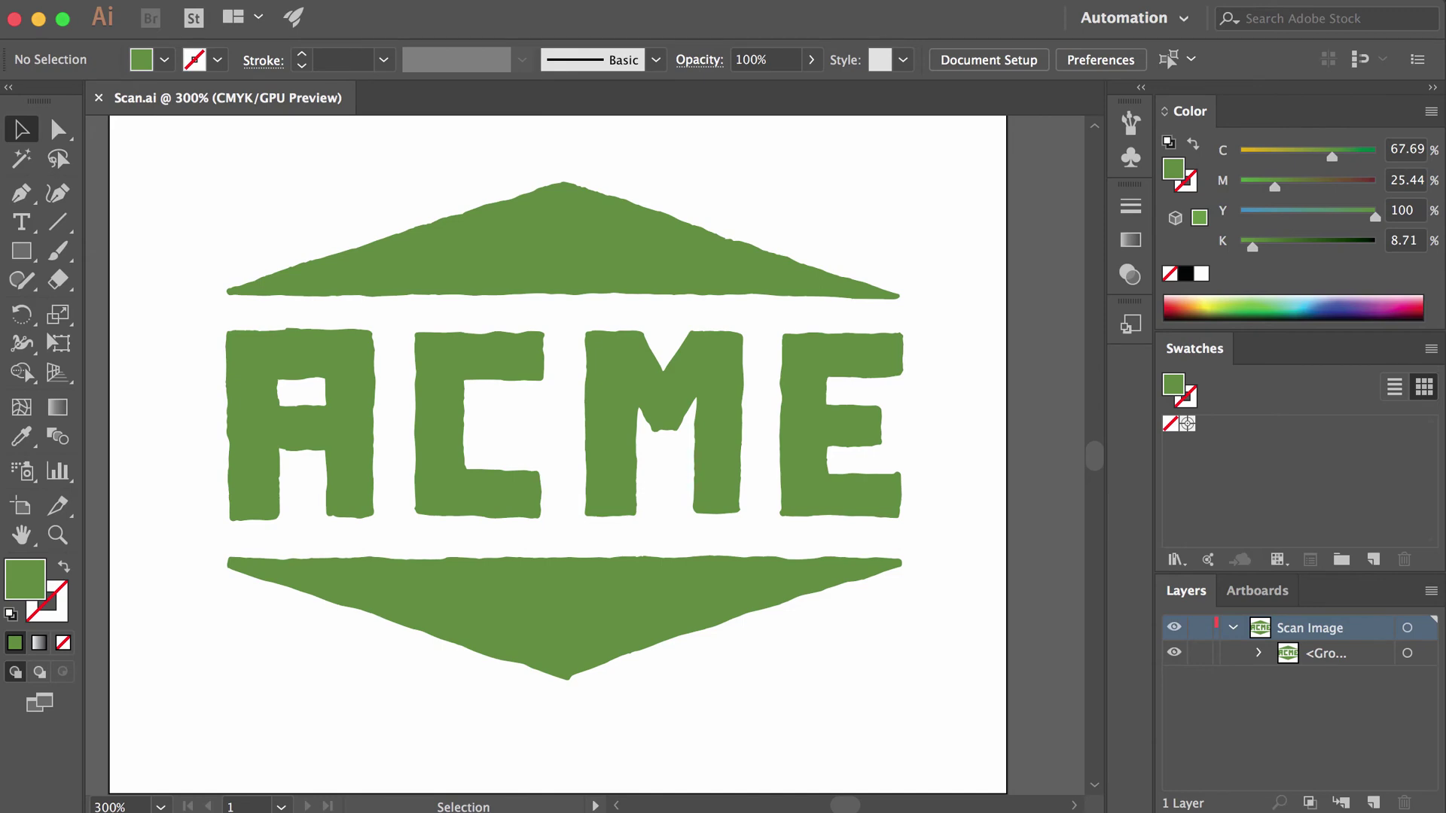
Save a copy as Scan.eps on the desktop using the Illustrator EPS (eps) format.
{"action": "left_click", "coordinate": [45, 23]}
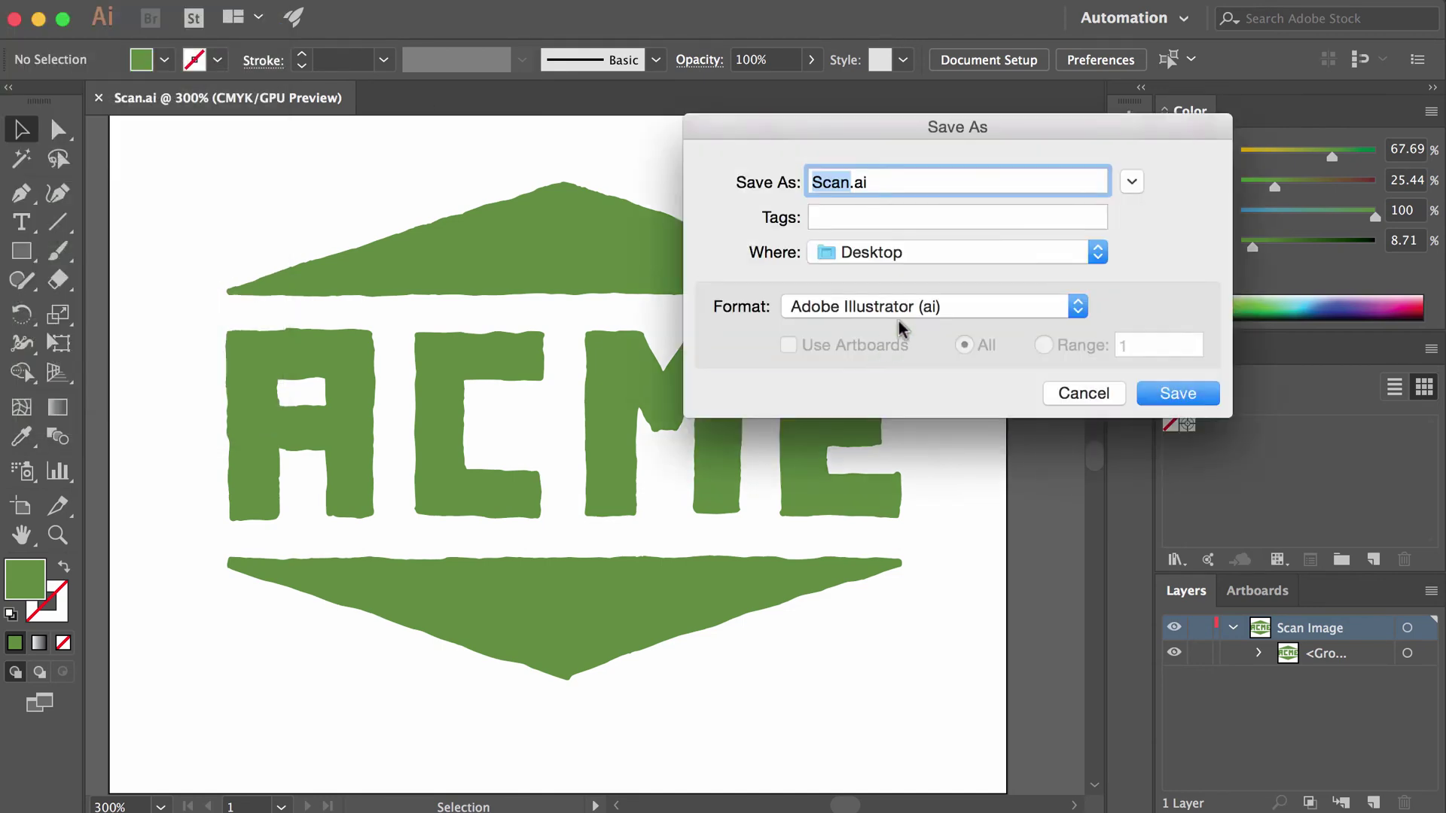
{"action": "left_click", "coordinate": [951, 305]}
{"action": "left_click", "coordinate": [951, 329]}
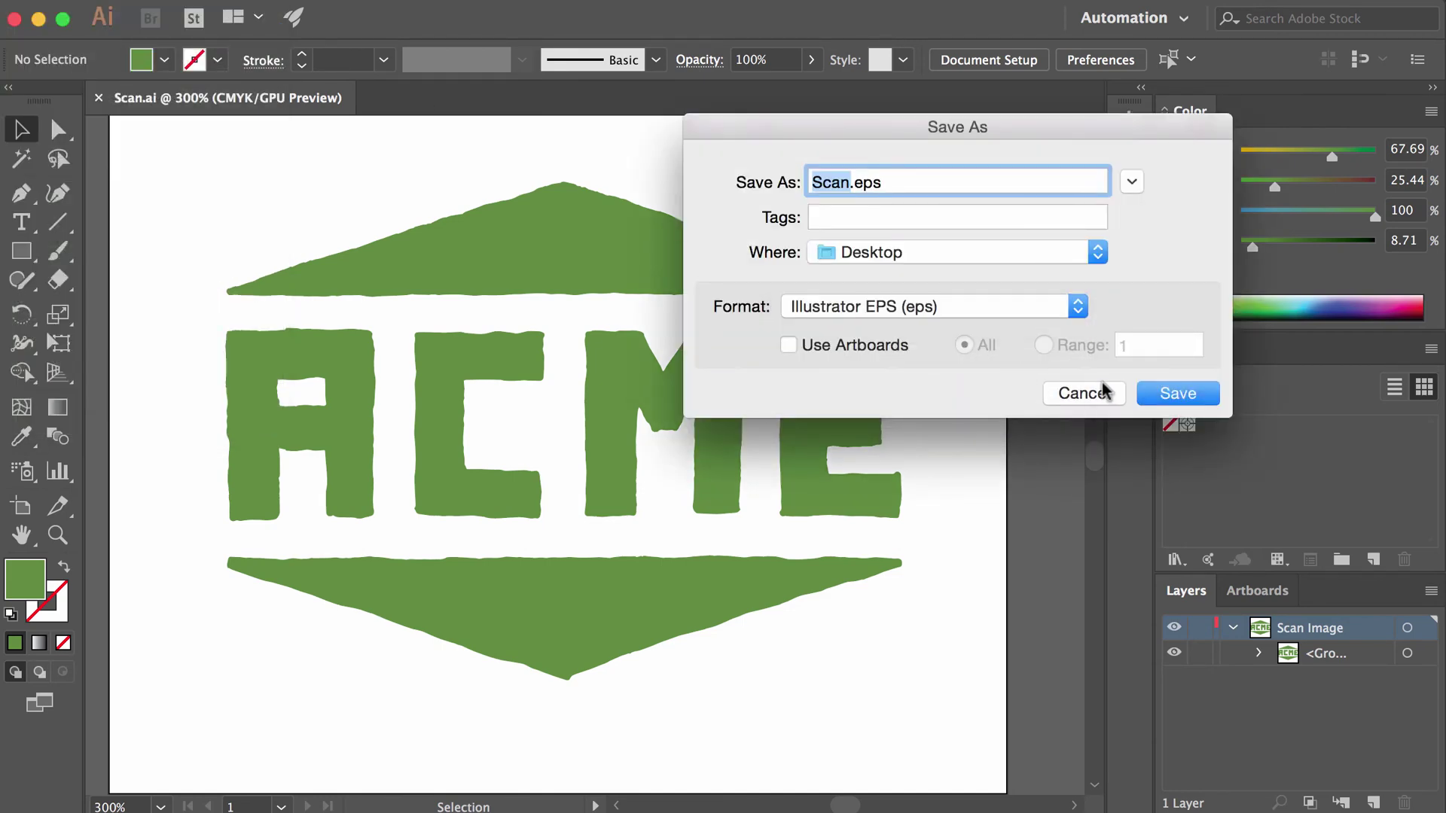
{"action": "left_click", "coordinate": [1176, 398]}
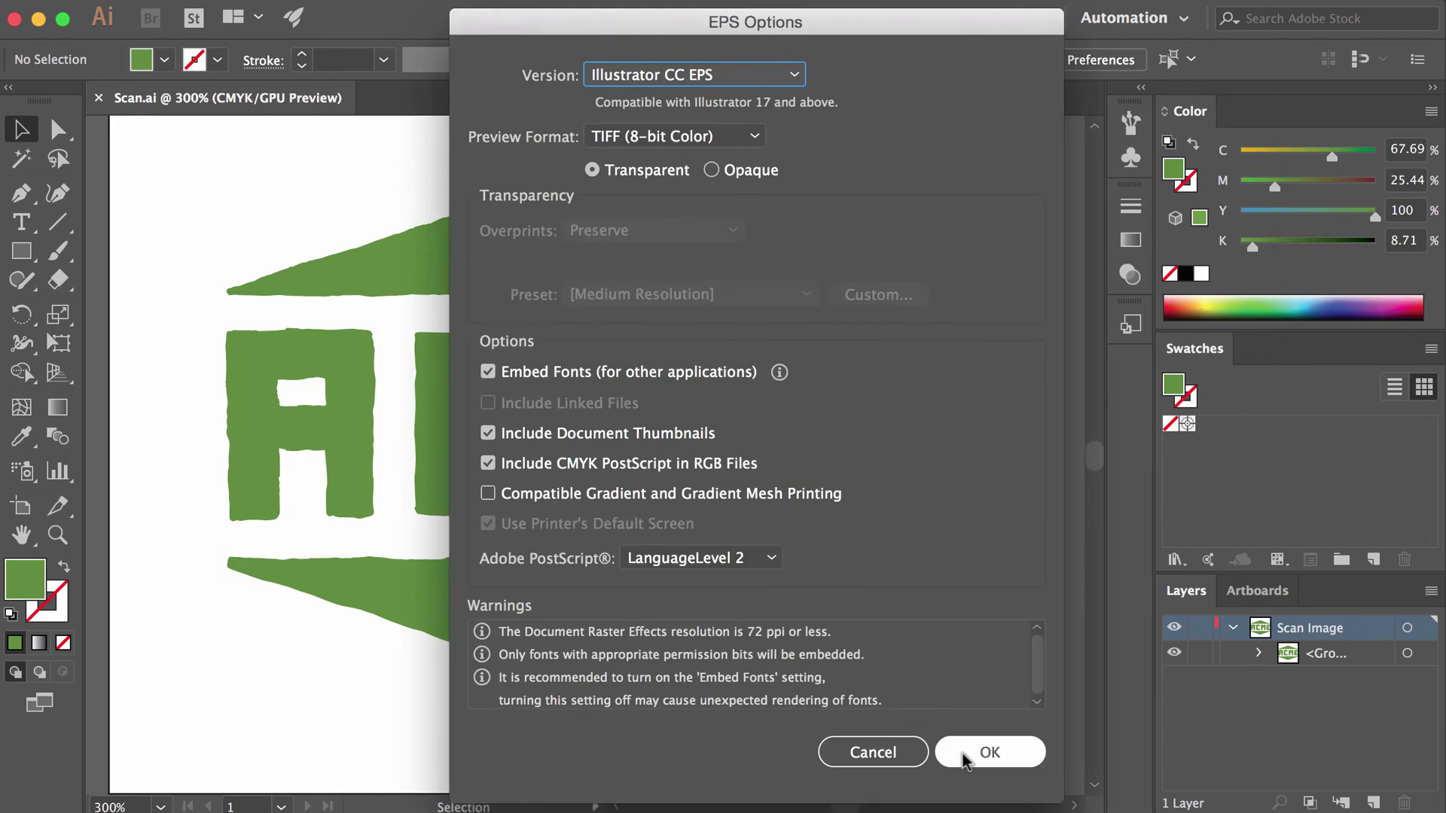